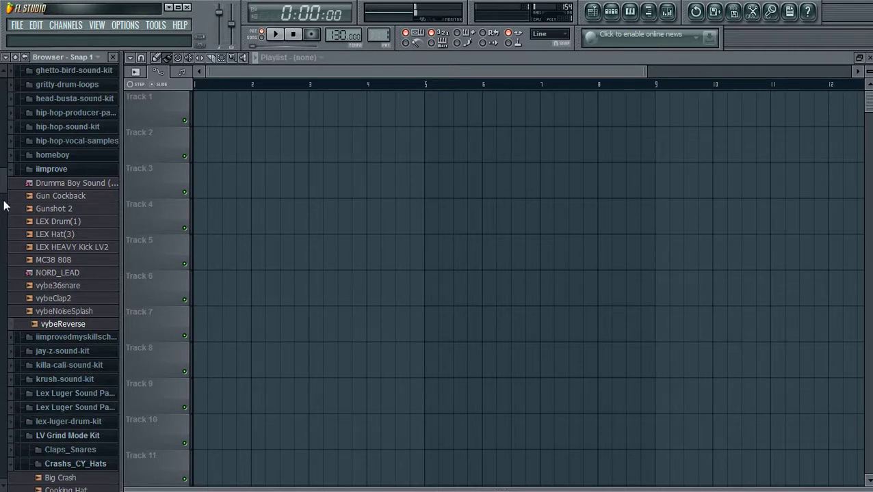
- Audition the Big Crash sample in the LV Grind Mode Kit's Crashs_CY_Hats folder and show the step sequencer
{"action": "left_click_drag", "start_coordinate": [4, 192], "coordinate": [11, 243]}
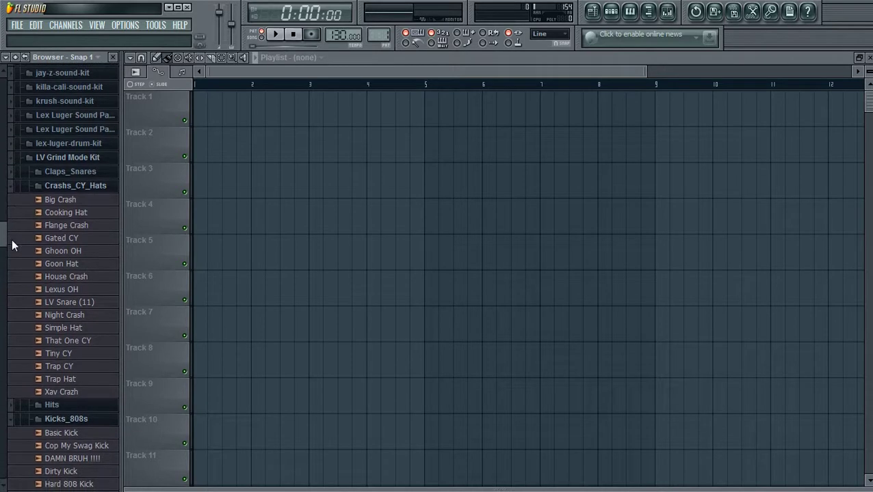
{"action": "left_click_drag", "start_coordinate": [50, 214], "coordinate": [53, 222]}
{"action": "left_click", "coordinate": [621, 18]}
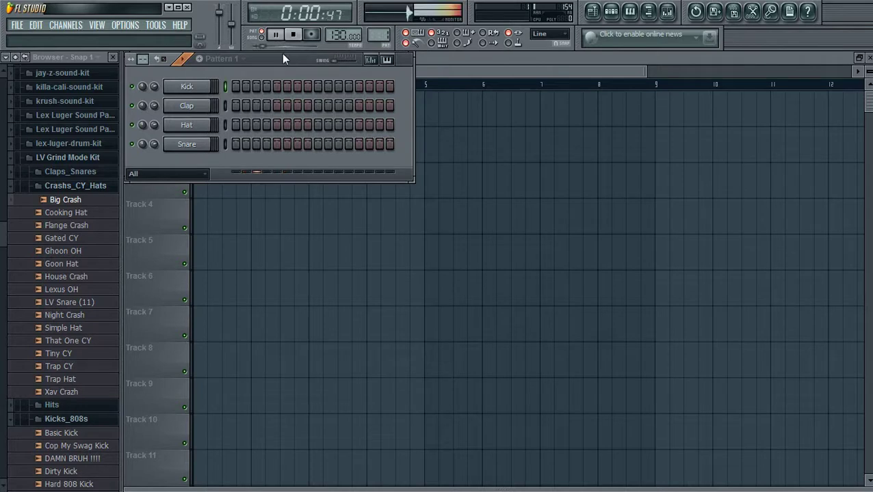
{"action": "right_click", "coordinate": [204, 88]}
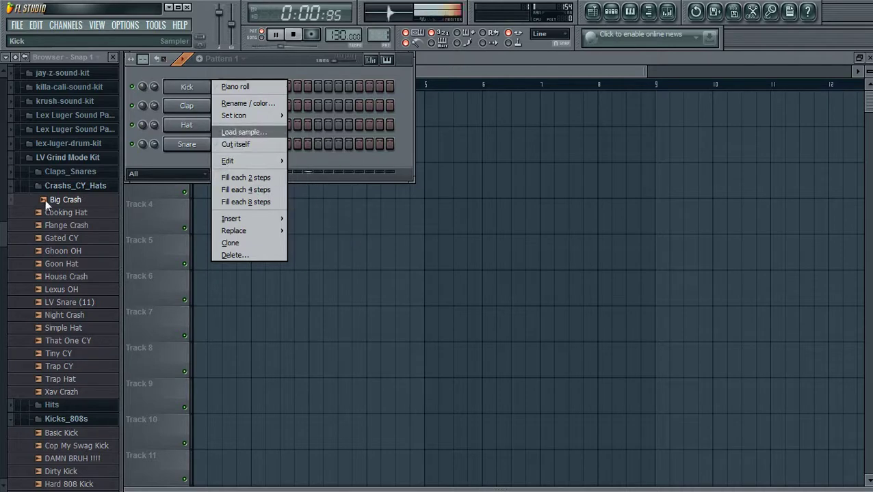
- Try Brass 2 from the trap-sound-kit's brass folder as a new channel, and delete that channel
{"action": "left_click_drag", "start_coordinate": [4, 243], "coordinate": [7, 405]}
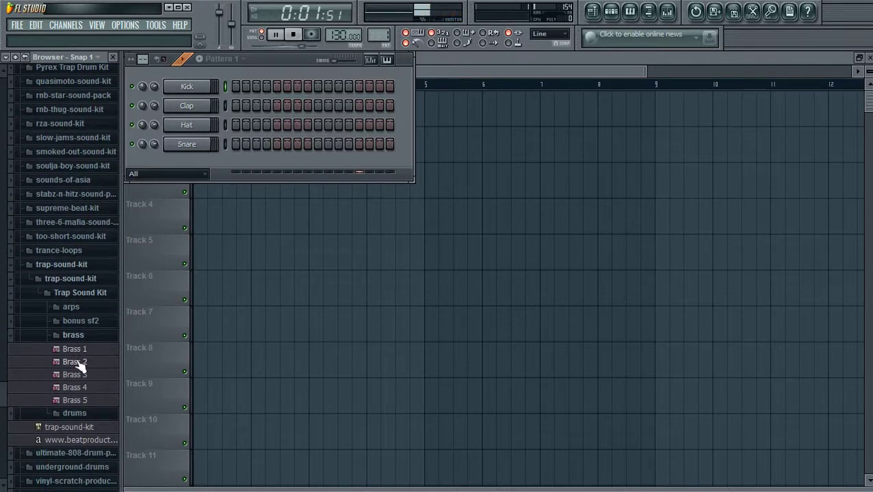
{"action": "left_click_drag", "start_coordinate": [158, 246], "coordinate": [188, 168]}
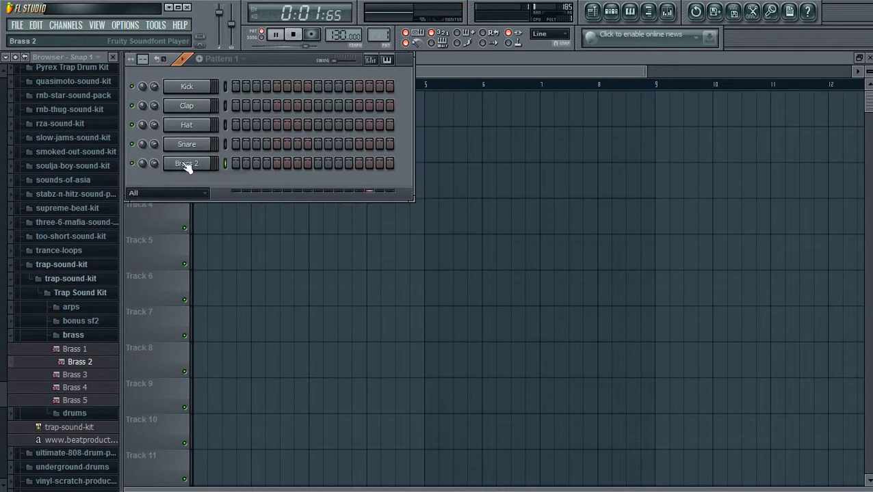
{"action": "right_click", "coordinate": [185, 165]}
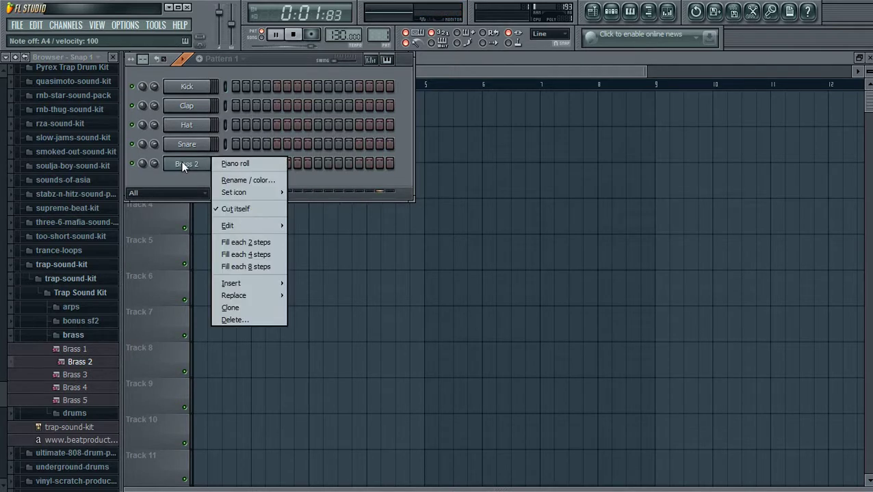
{"action": "left_click", "coordinate": [233, 320]}
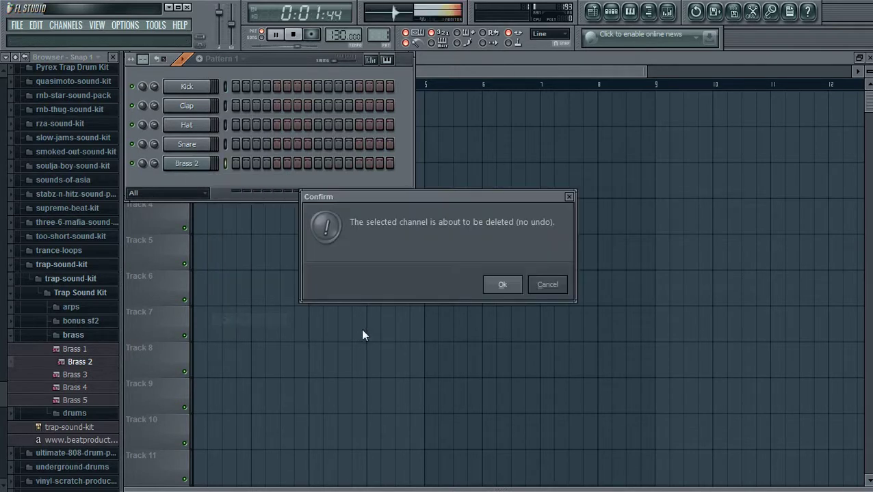
{"action": "left_click", "coordinate": [494, 288]}
- Try Brass 1 from the brass folder as a new channel, and delete that channel
{"action": "left_click_drag", "start_coordinate": [94, 351], "coordinate": [180, 162]}
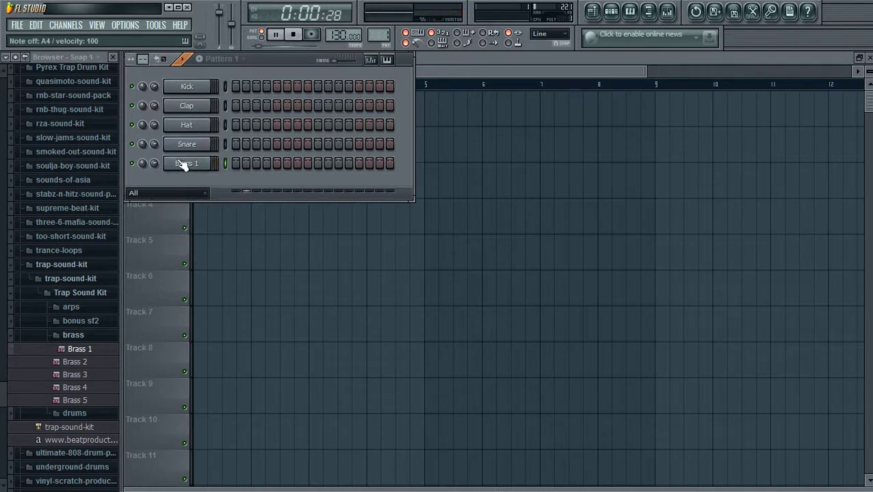
{"action": "right_click", "coordinate": [183, 165]}
{"action": "left_click", "coordinate": [238, 317]}
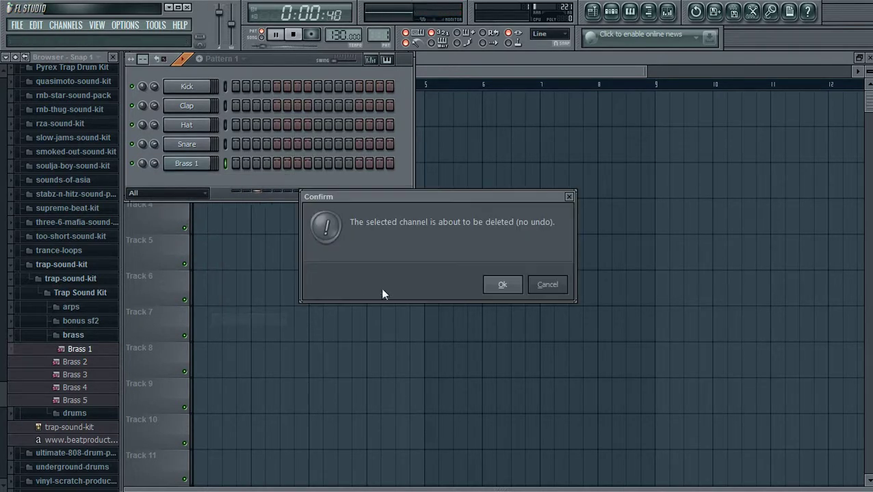
{"action": "left_click", "coordinate": [499, 285]}
- Add Brass 3, Brass 4, Brass 5 and Brass 1 from the brass folder as new channels below Snare
{"action": "left_click", "coordinate": [82, 380]}
{"action": "left_click_drag", "start_coordinate": [214, 148], "coordinate": [209, 172]}
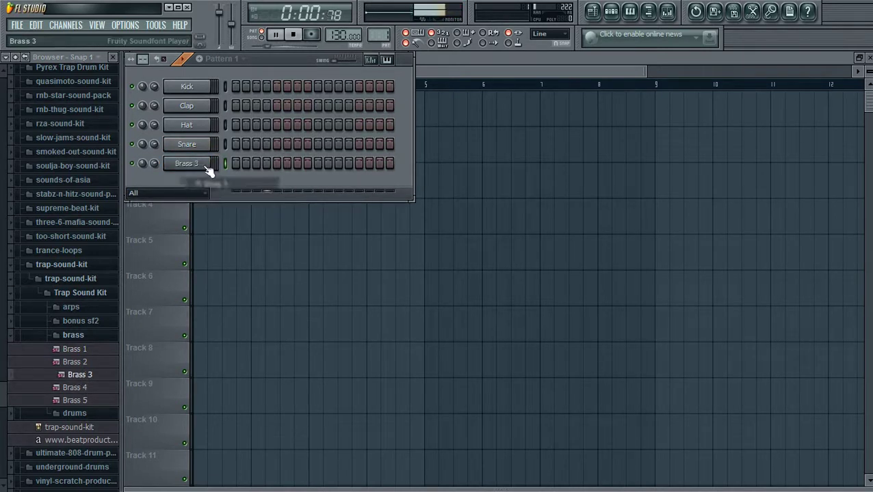
{"action": "left_click", "coordinate": [77, 390]}
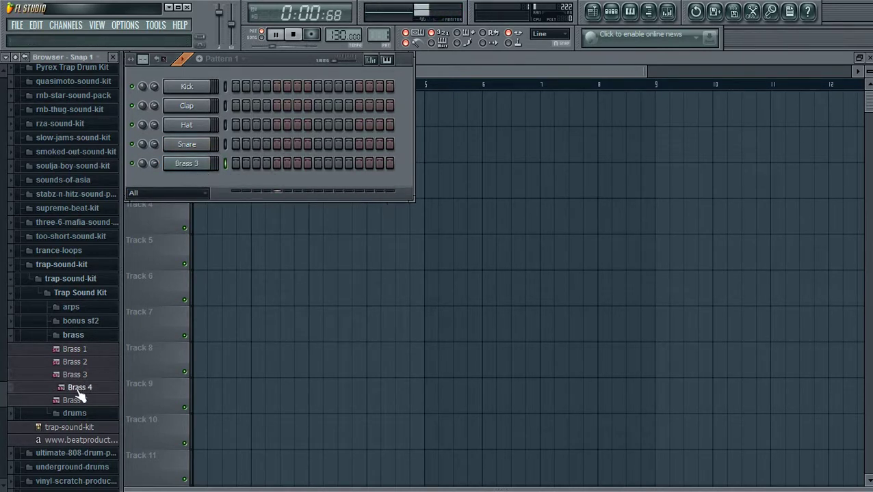
{"action": "left_click_drag", "start_coordinate": [205, 191], "coordinate": [205, 190]}
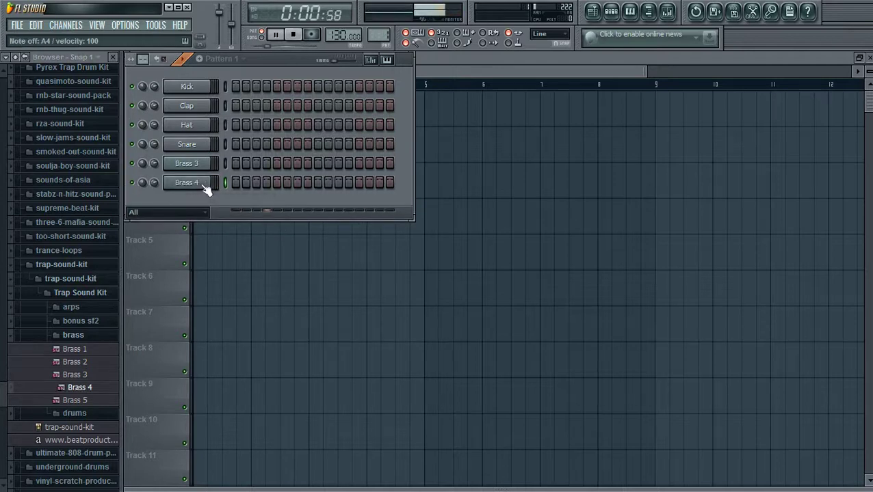
{"action": "left_click", "coordinate": [80, 401]}
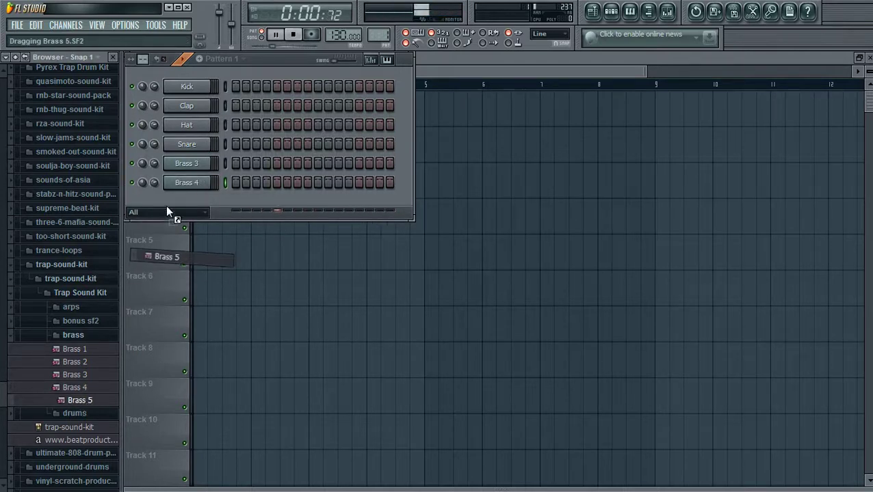
{"action": "left_click_drag", "start_coordinate": [160, 222], "coordinate": [164, 210]}
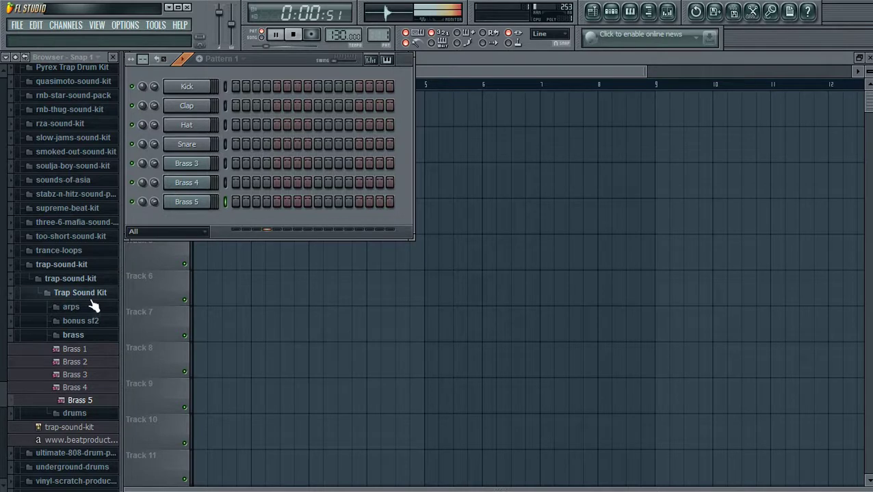
{"action": "left_click_drag", "start_coordinate": [82, 350], "coordinate": [197, 228]}
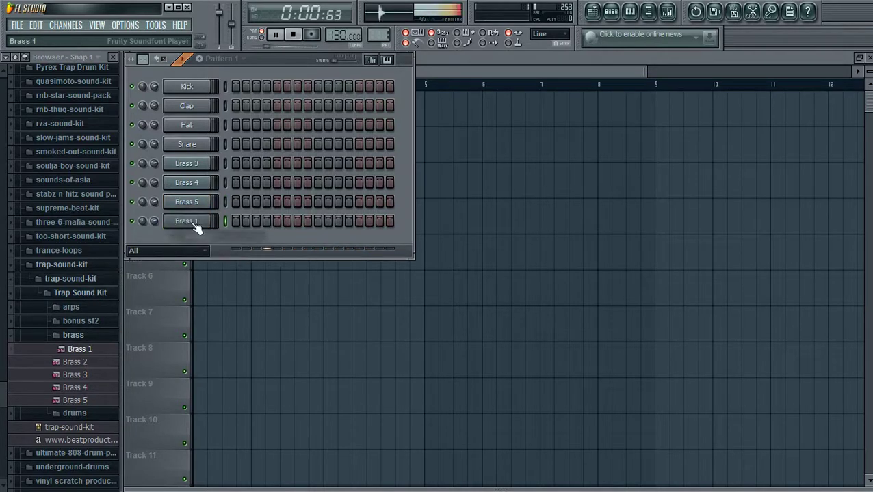
- Open the Brass 5 channel's settings and set its channel volume to about 77%
{"action": "left_click", "coordinate": [203, 204]}
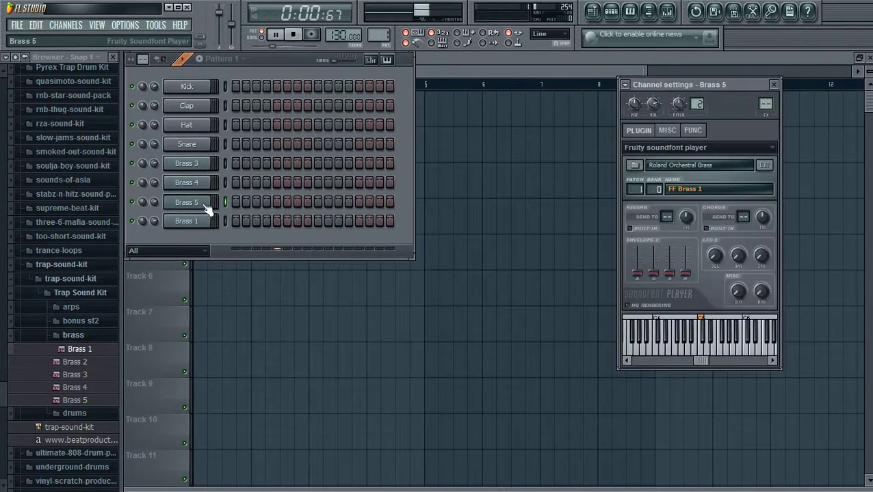
{"action": "right_click", "coordinate": [204, 209]}
{"action": "left_click", "coordinate": [157, 201]}
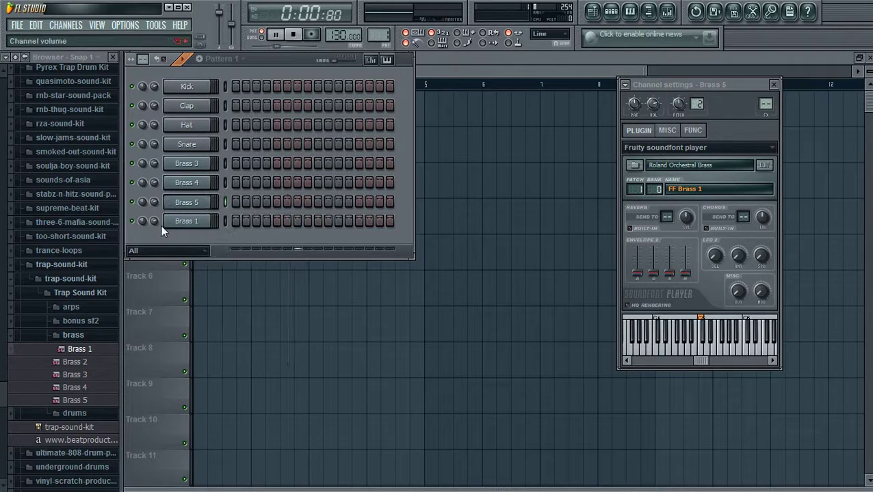
{"action": "left_click_drag", "start_coordinate": [153, 202], "coordinate": [153, 213]}
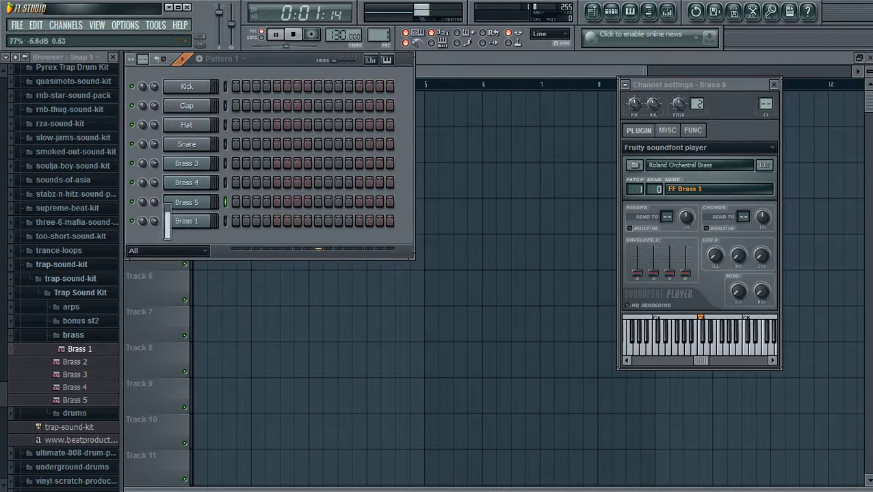
- Open the piano roll for the Brass 1 channel and audition the F#4 and D#4 keys
{"action": "right_click", "coordinate": [195, 223]}
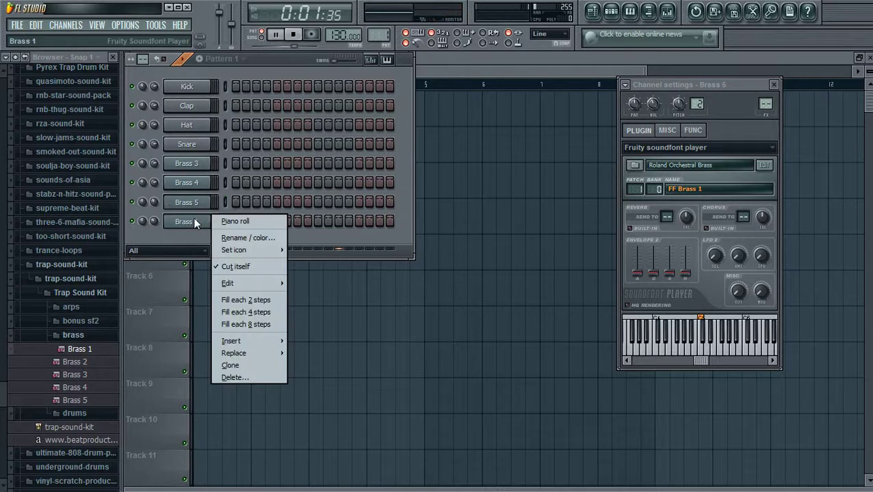
{"action": "left_click", "coordinate": [233, 221]}
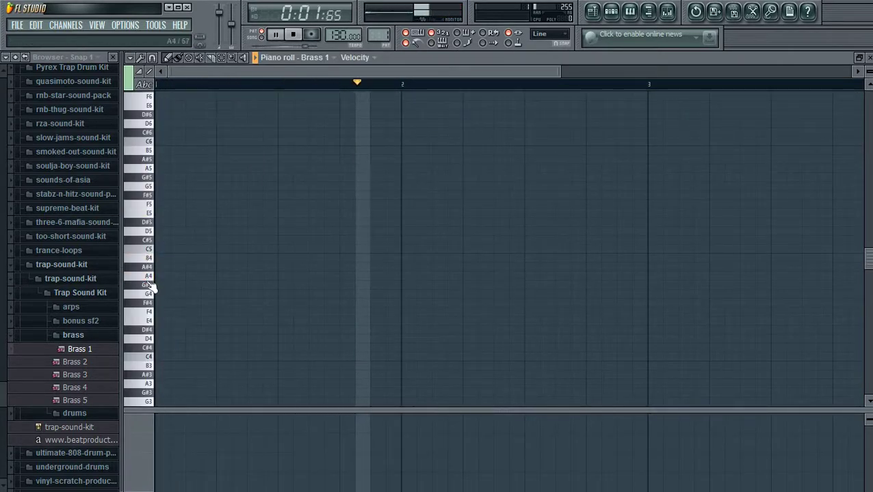
{"action": "left_click", "coordinate": [149, 304]}
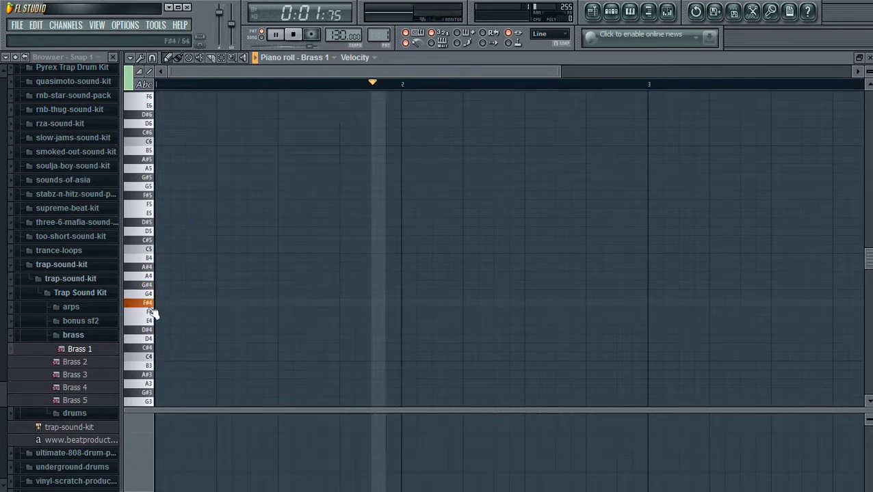
{"action": "left_click", "coordinate": [149, 331]}
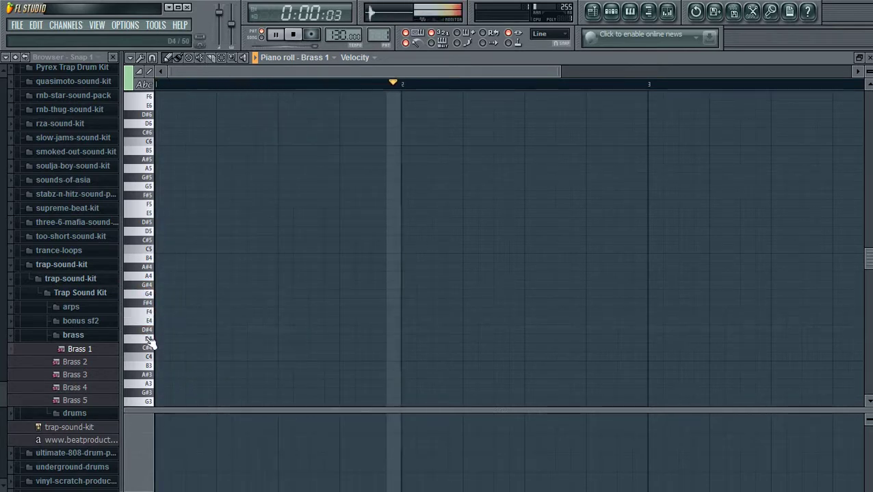
{"action": "left_click", "coordinate": [149, 333]}
- Build a one-beat chord of D#4, F#4 and A#4 at the start of bar 1 and play it
{"action": "left_click", "coordinate": [171, 330]}
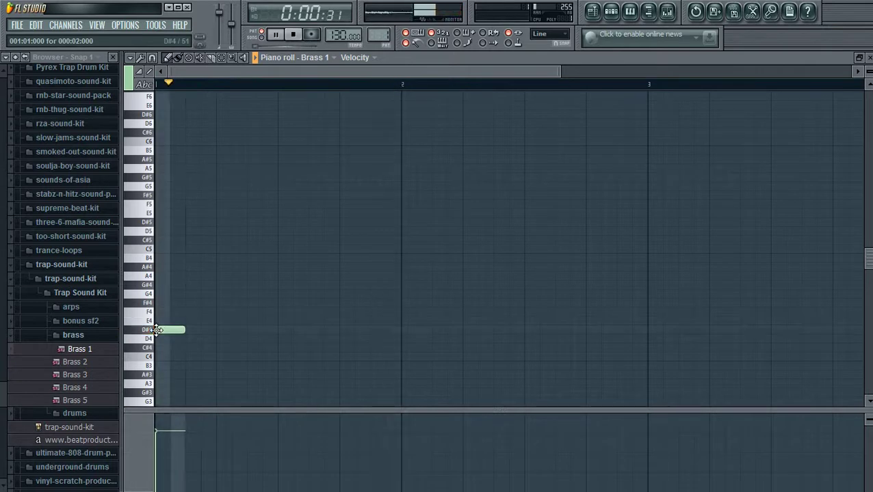
{"action": "left_click_drag", "start_coordinate": [183, 330], "coordinate": [210, 330]}
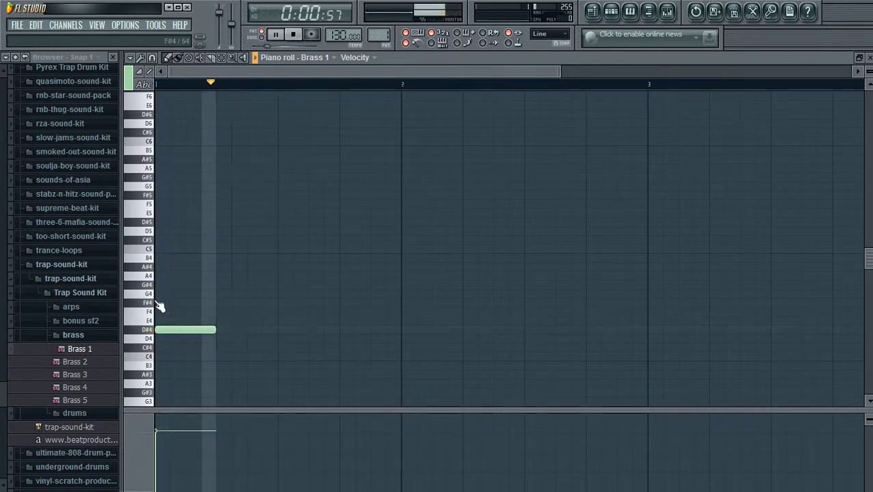
{"action": "key", "text": "space"}
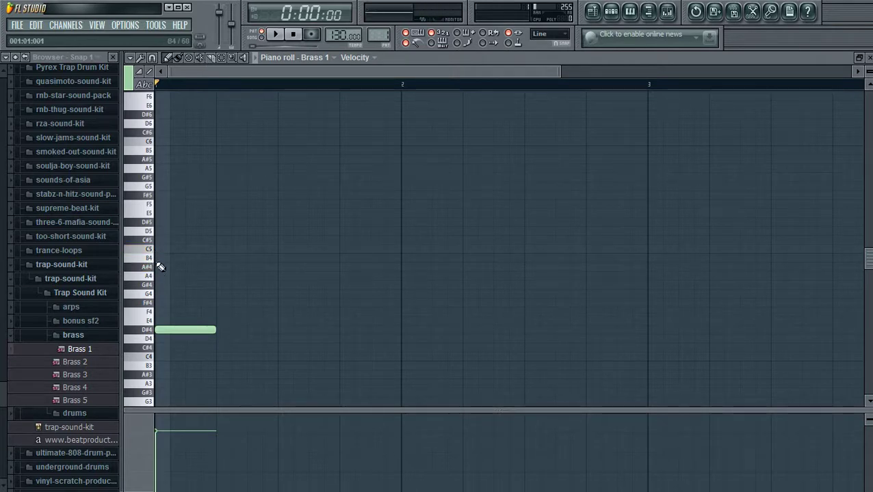
{"action": "key", "text": "space"}
{"action": "left_click_drag", "start_coordinate": [157, 276], "coordinate": [157, 266]}
{"action": "key", "text": "space"}
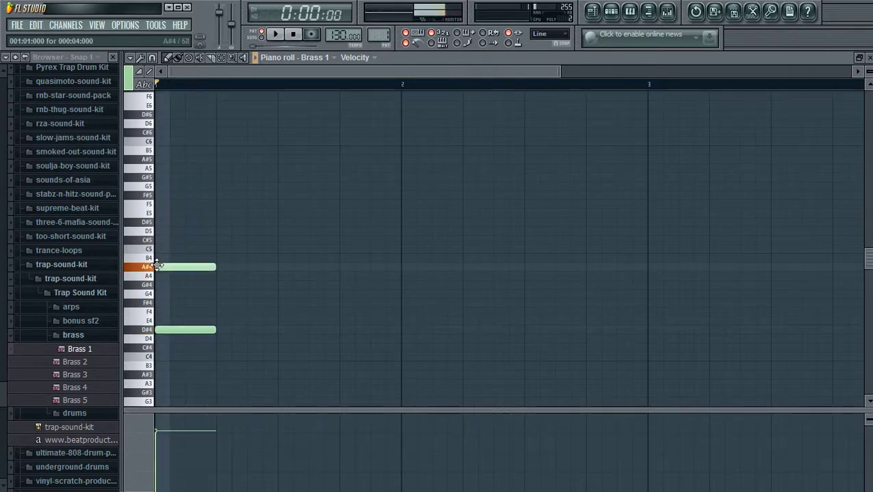
{"action": "key", "text": "space"}
{"action": "left_click", "coordinate": [157, 302]}
{"action": "key", "text": "space"}
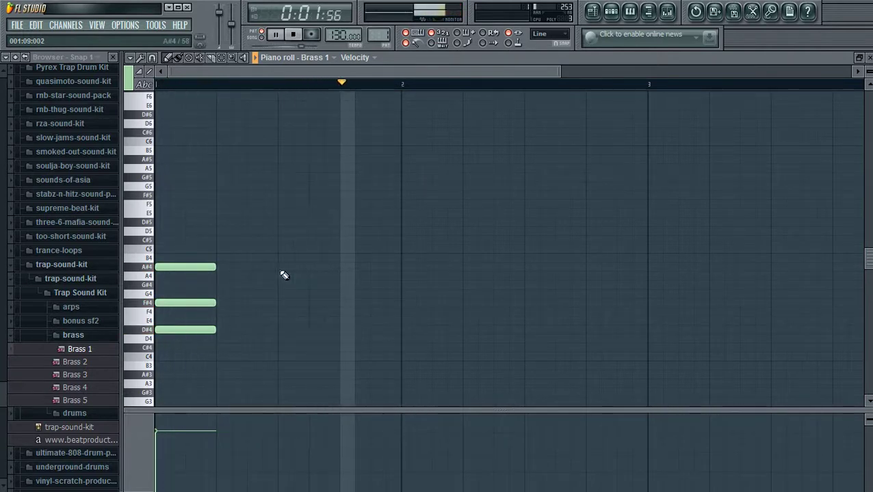
- Add one-beat chords of D#4, F#4, B4 on beat 2 and D#4, F#4, A#4 on beat 3 of bar 1
{"action": "left_click", "coordinate": [218, 258]}
{"action": "left_click", "coordinate": [219, 302]}
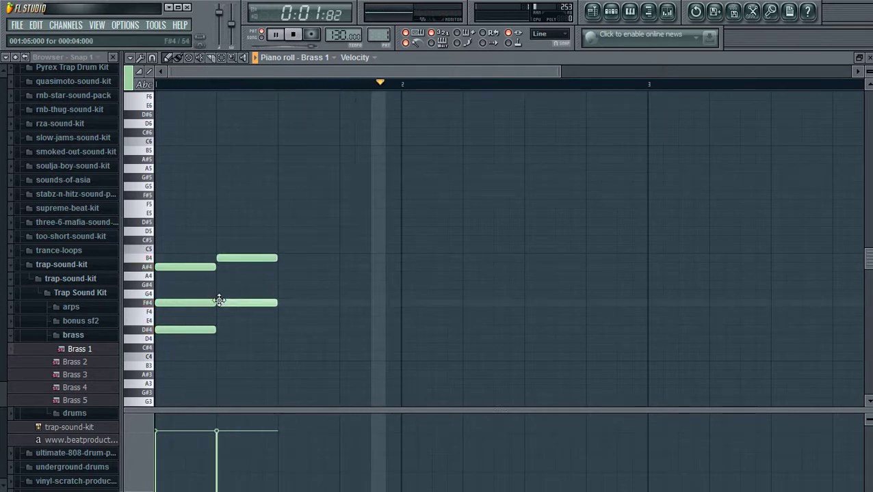
{"action": "left_click", "coordinate": [220, 329]}
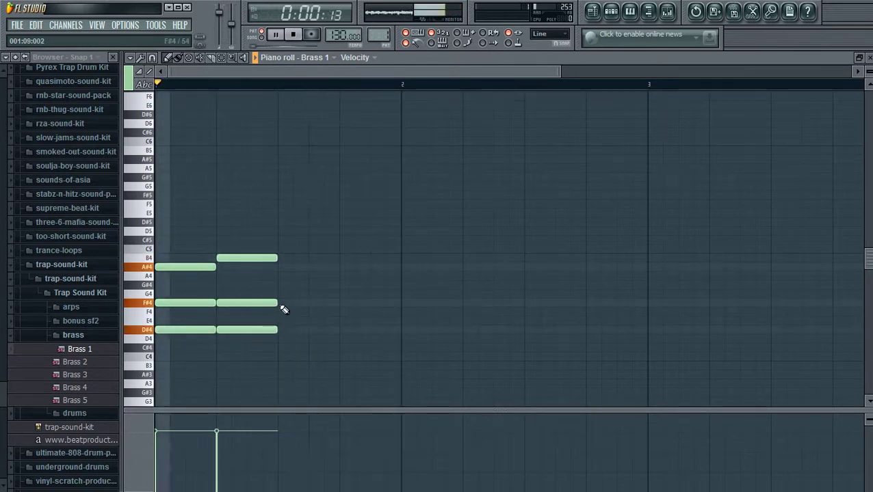
{"action": "left_click", "coordinate": [279, 275]}
{"action": "left_click_drag", "start_coordinate": [285, 274], "coordinate": [285, 266]}
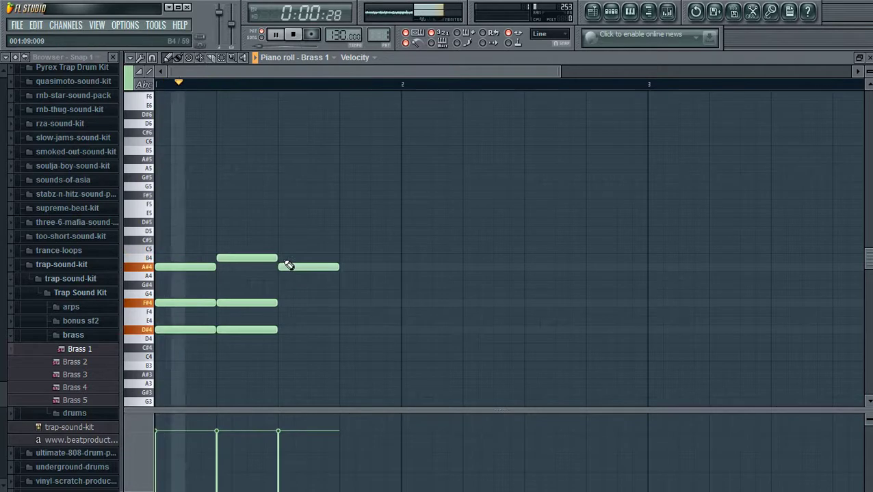
{"action": "left_click", "coordinate": [287, 303]}
{"action": "left_click", "coordinate": [283, 329]}
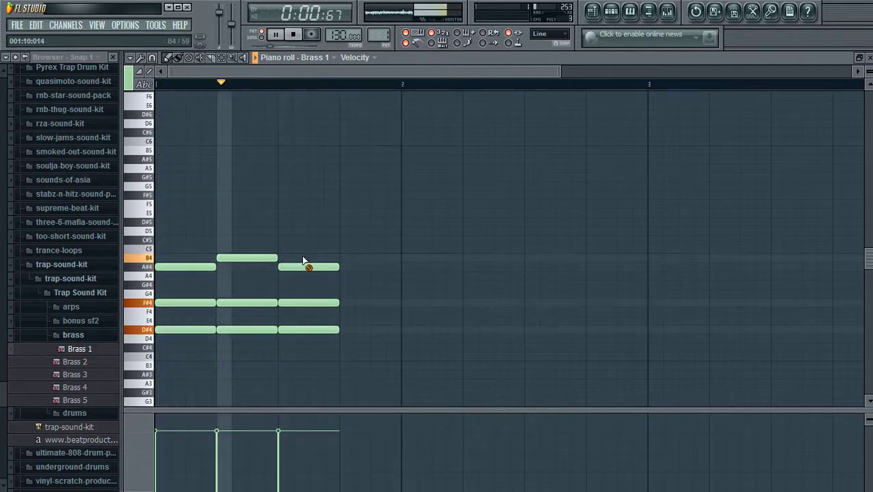
- Delete all the notes of the three chords in bar 1
{"action": "right_click", "coordinate": [304, 266]}
{"action": "right_click", "coordinate": [301, 303]}
{"action": "right_click", "coordinate": [294, 330]}
{"action": "right_click", "coordinate": [267, 329]}
{"action": "right_click", "coordinate": [260, 303]}
{"action": "right_click", "coordinate": [246, 259]}
{"action": "right_click", "coordinate": [206, 302]}
{"action": "right_click", "coordinate": [192, 330]}
{"action": "right_click", "coordinate": [186, 267]}
- Build a one-beat chord of C5, D#5 and G5 at the start of bar 1 and play it
{"action": "key", "text": "space"}
{"action": "left_click", "coordinate": [158, 249]}
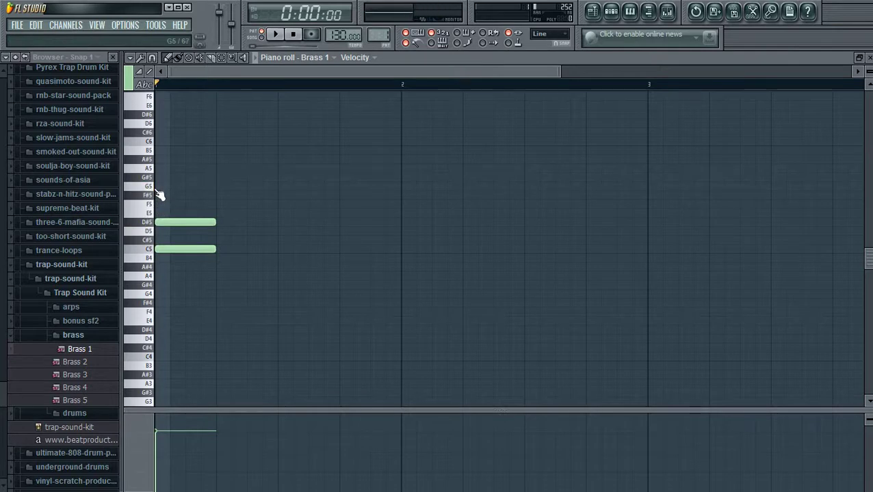
{"action": "key", "text": "space"}
{"action": "key", "text": "space"}
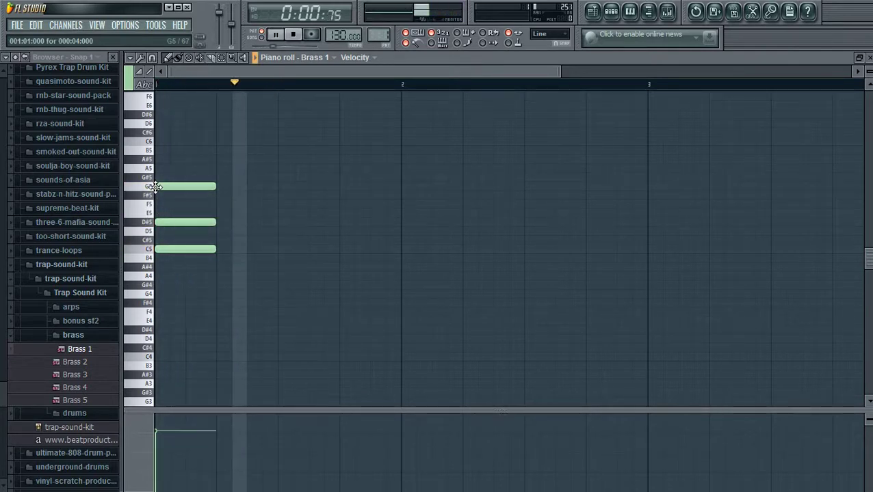
{"action": "key", "text": "space"}
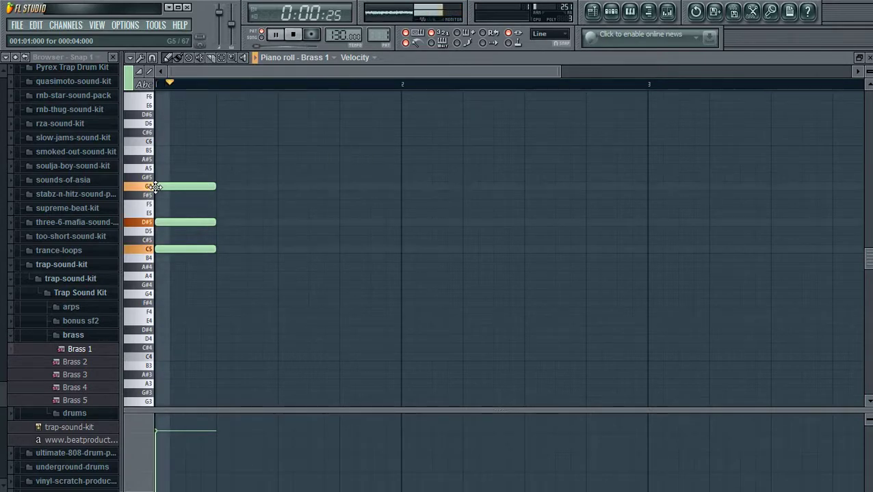
- Add a one-beat chord of C5, D#5 and G5 on beat 4 of bar 1 and stop playback
{"action": "left_click", "coordinate": [345, 187]}
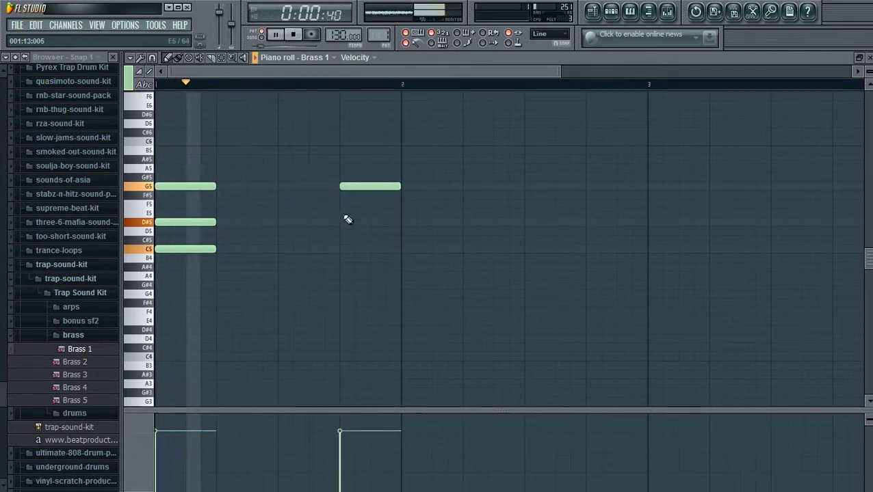
{"action": "left_click", "coordinate": [346, 222]}
{"action": "left_click", "coordinate": [344, 249]}
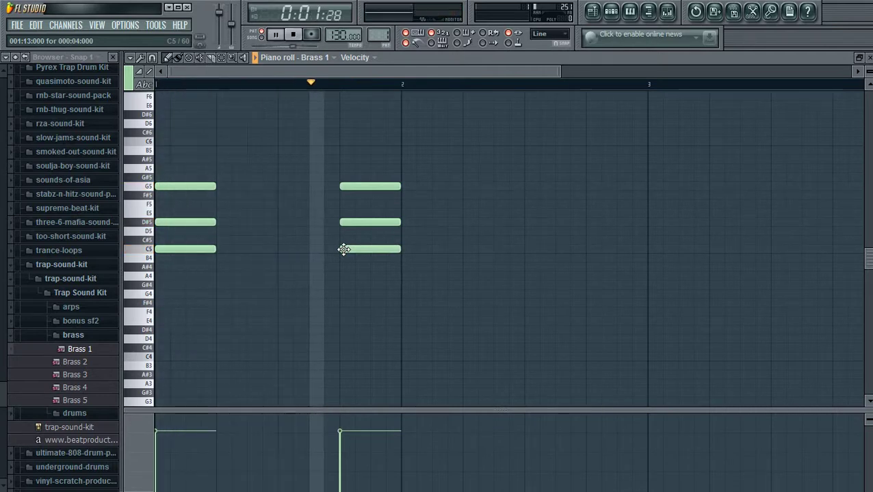
{"action": "key", "text": "space"}
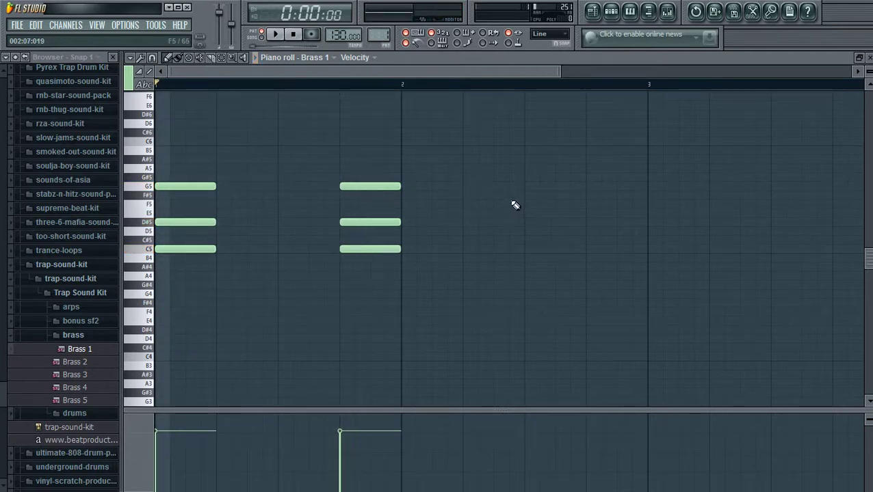
- Add one-beat chords of C5, D#5, G#5 on beat 3 of bar 2 and C5, D#5, G5 at the start of bar 3
{"action": "left_click", "coordinate": [528, 178]}
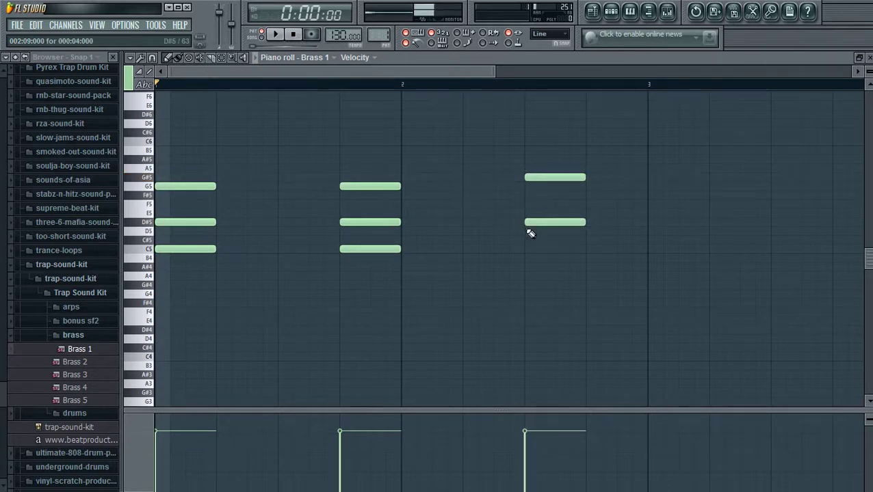
{"action": "key", "text": "space"}
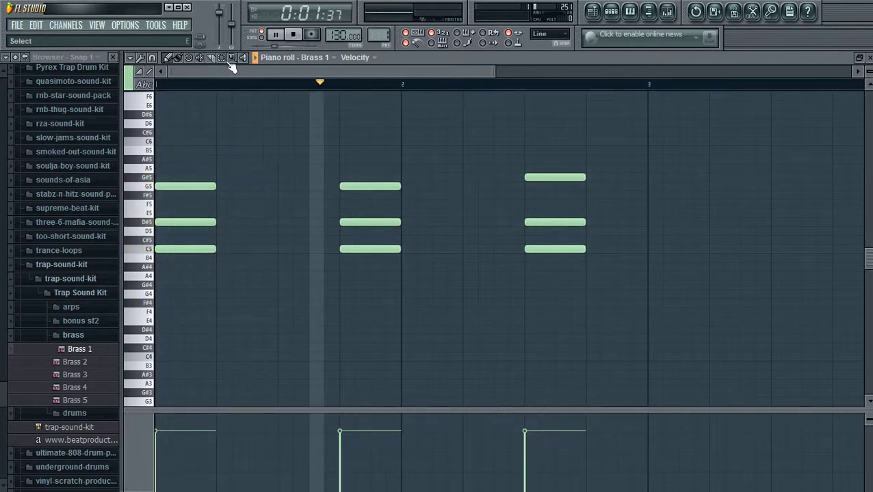
{"action": "left_click", "coordinate": [652, 186]}
{"action": "left_click", "coordinate": [650, 222]}
{"action": "left_click", "coordinate": [653, 249]}
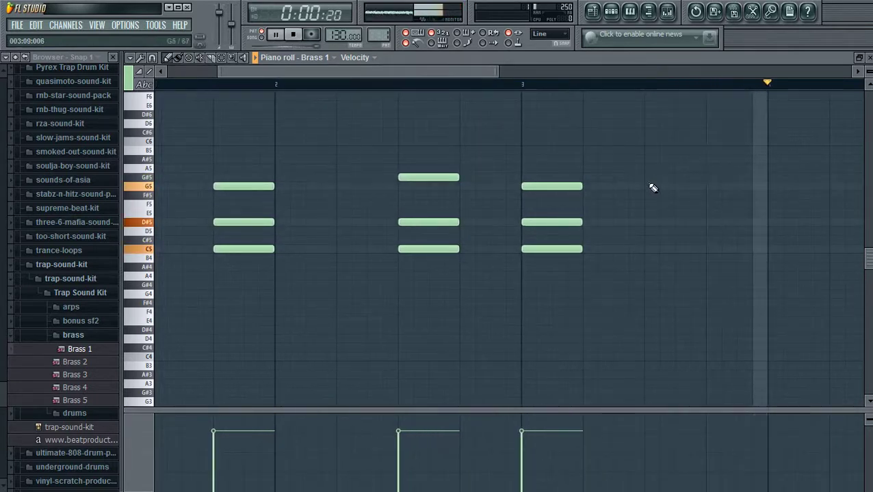
- Add one-beat chords of C5, D#5, G5 on beat 4 of bar 3 and C5, D#5, G#5 on beat 3 of bar 4
{"action": "left_click", "coordinate": [706, 186]}
{"action": "left_click", "coordinate": [712, 222]}
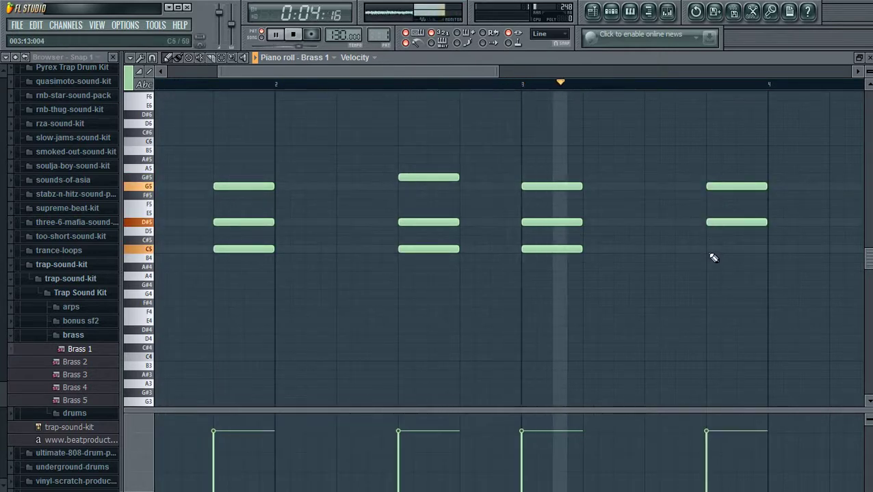
{"action": "left_click", "coordinate": [707, 248]}
{"action": "left_click_drag", "start_coordinate": [473, 70], "coordinate": [546, 70]}
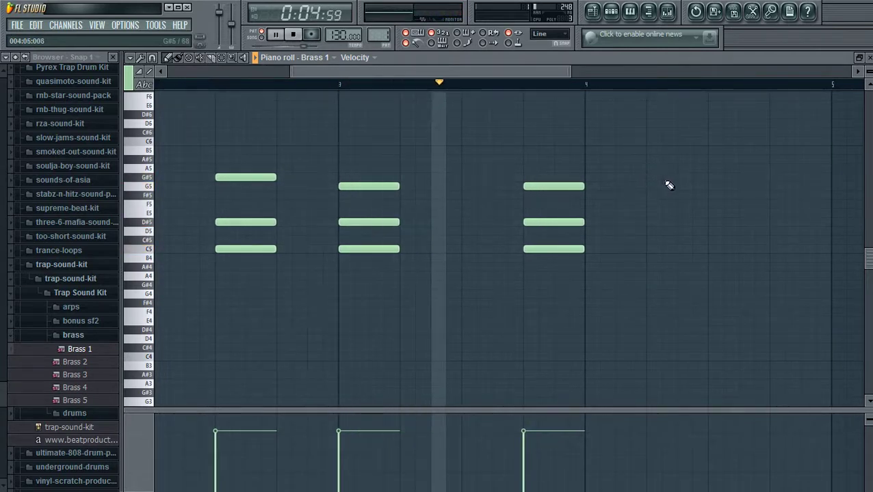
{"action": "left_click", "coordinate": [708, 178]}
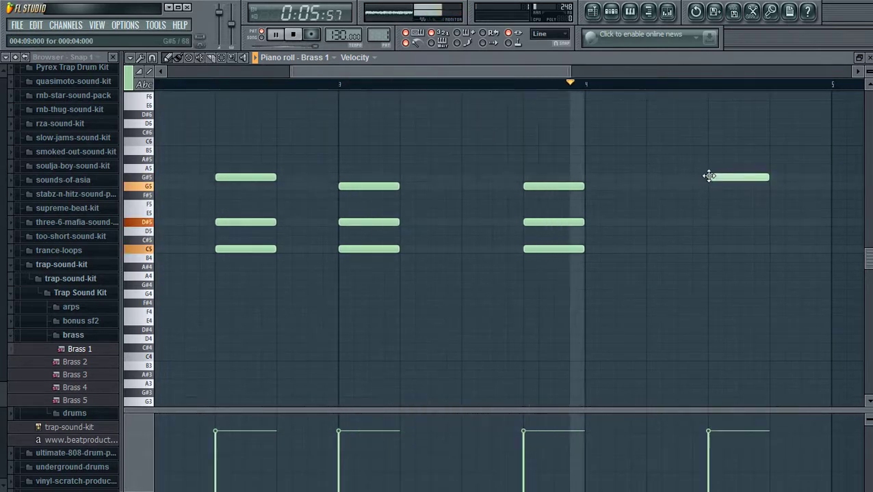
{"action": "left_click", "coordinate": [712, 221]}
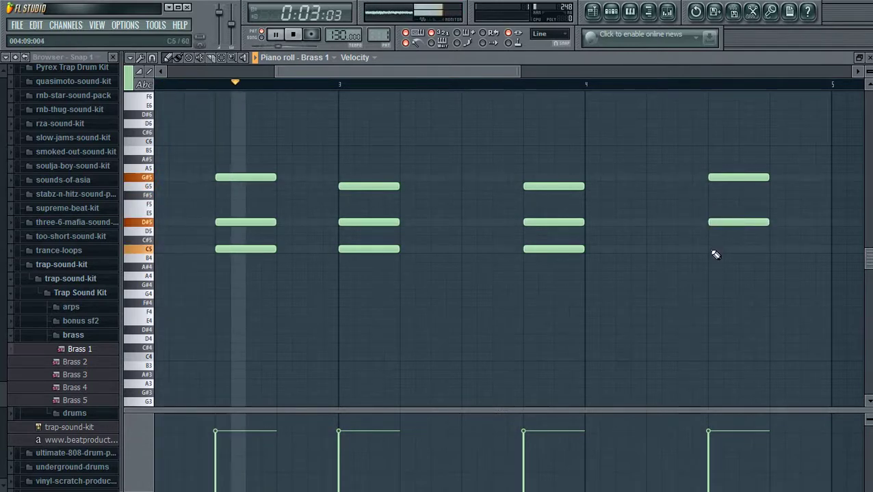
{"action": "left_click", "coordinate": [711, 249]}
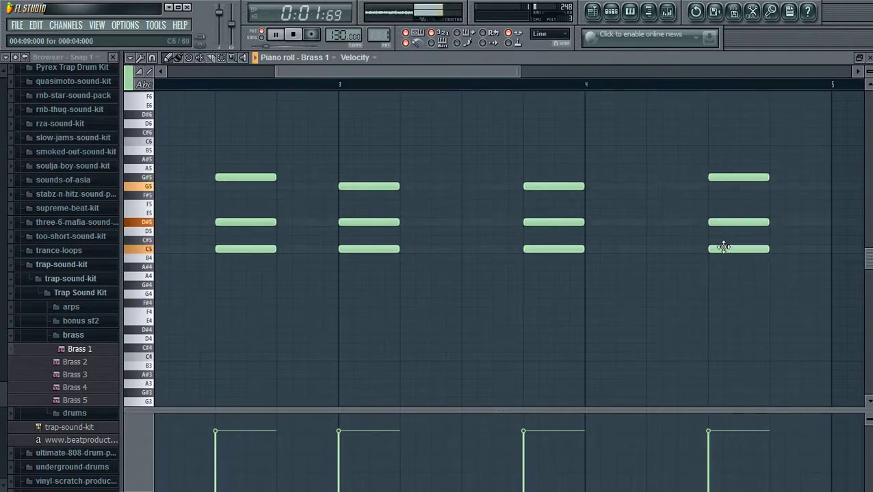
- Revoice the bar 4 chord to C5, D#5 and G5, after trying B4 and G4 as its bottom note
{"action": "left_click_drag", "start_coordinate": [723, 250], "coordinate": [721, 257]}
{"action": "key", "text": "space"}
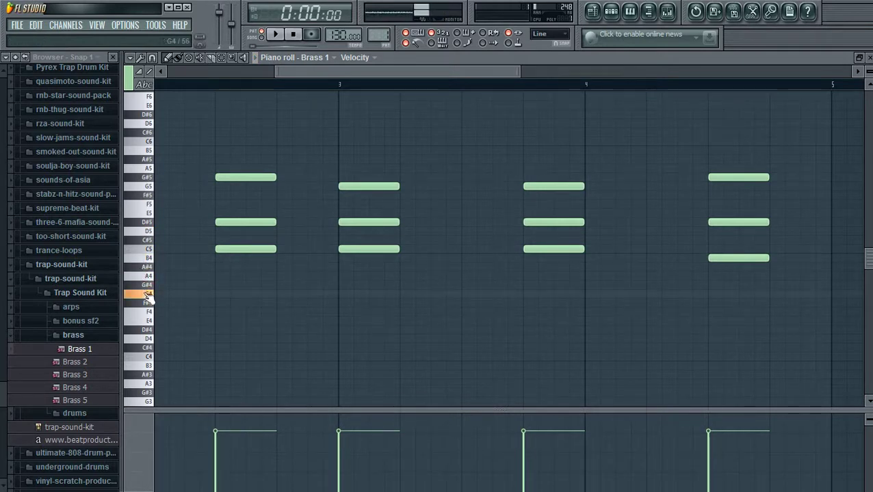
{"action": "left_click_drag", "start_coordinate": [731, 259], "coordinate": [733, 295]}
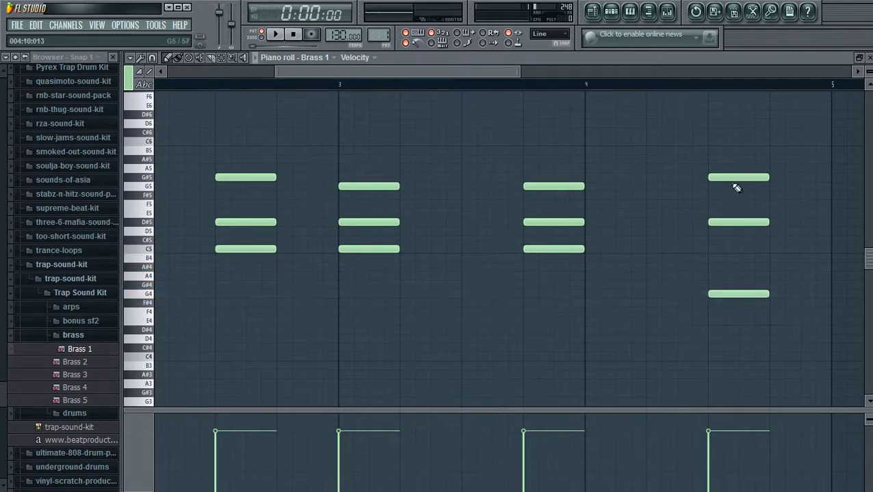
{"action": "left_click_drag", "start_coordinate": [730, 187], "coordinate": [730, 191]}
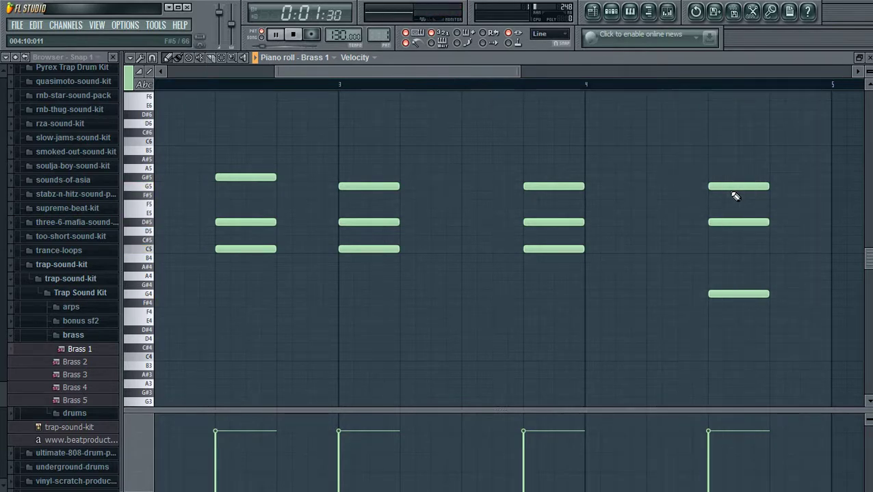
{"action": "left_click_drag", "start_coordinate": [726, 187], "coordinate": [726, 177]}
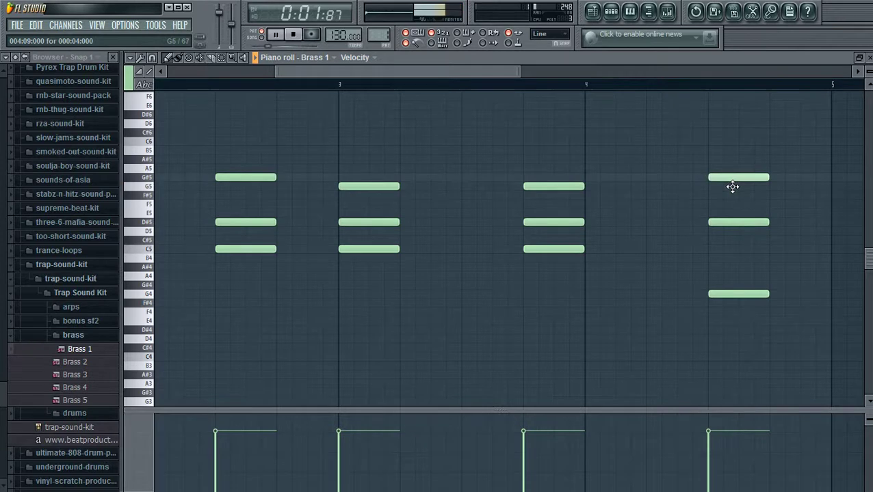
{"action": "left_click", "coordinate": [713, 250]}
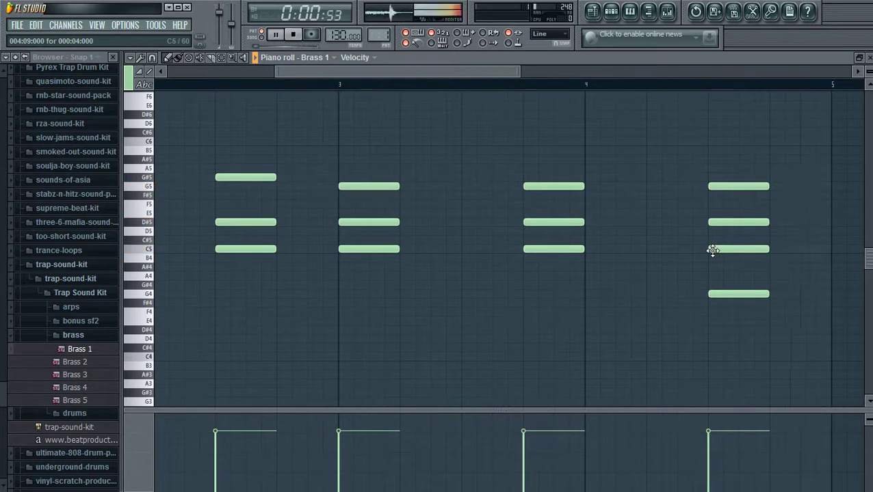
{"action": "right_click", "coordinate": [730, 293]}
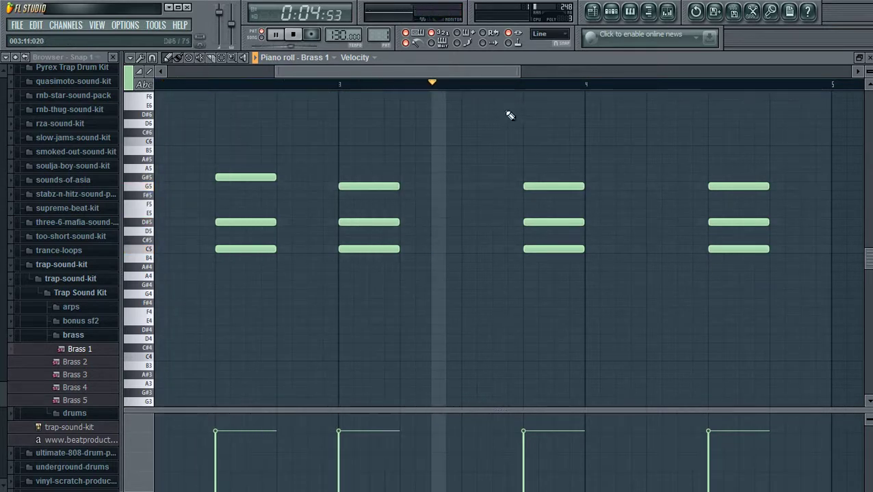
- Play back the whole chord melody across bars 1 to 4
{"action": "left_click_drag", "start_coordinate": [451, 71], "coordinate": [324, 85]}
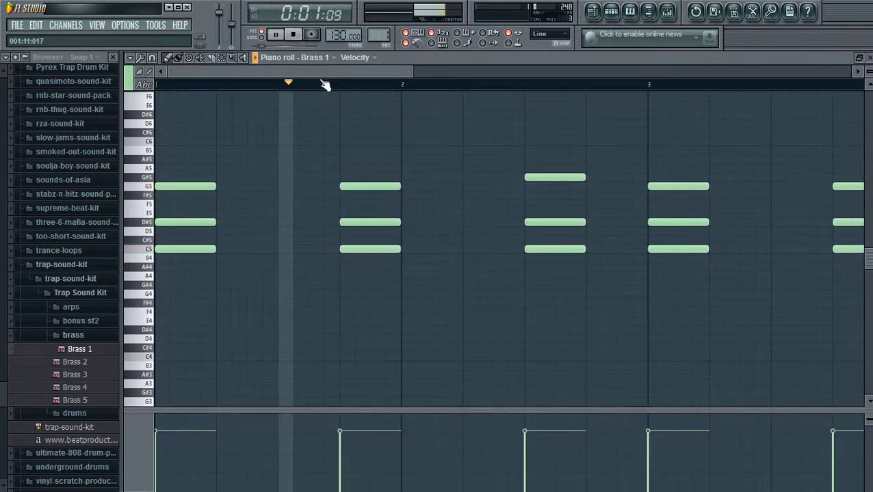
{"action": "left_click_drag", "start_coordinate": [328, 74], "coordinate": [510, 83]}
{"action": "key", "text": "space"}
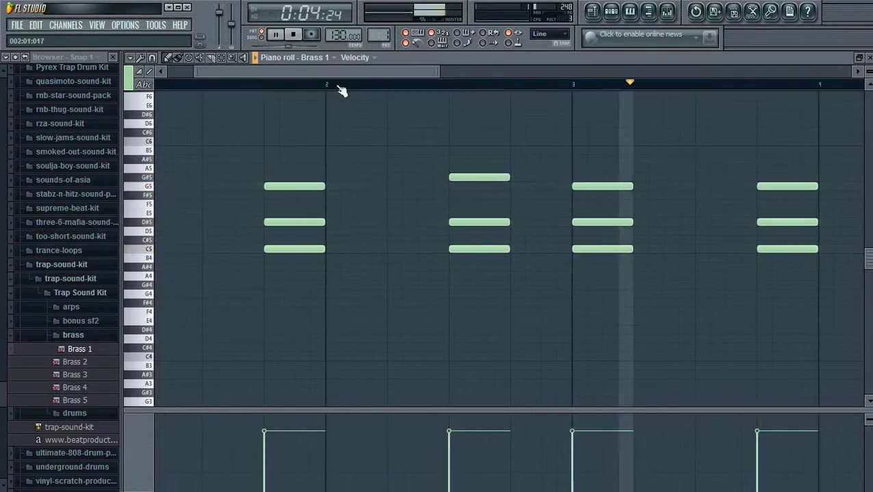
{"action": "left_click_drag", "start_coordinate": [436, 68], "coordinate": [512, 69]}
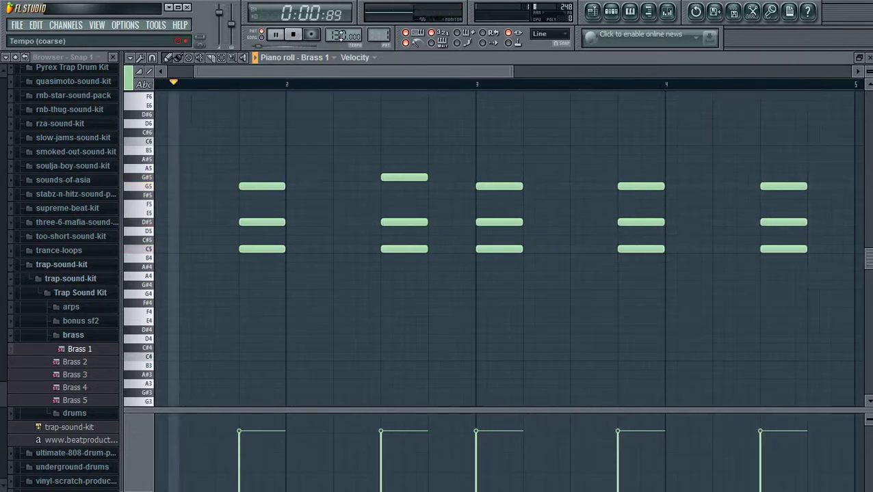
{"action": "left_click_drag", "start_coordinate": [347, 68], "coordinate": [321, 69]}
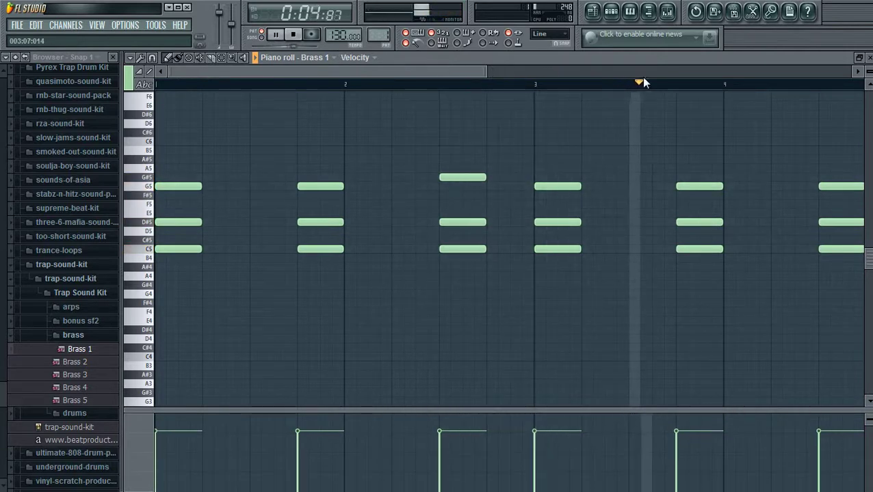
{"action": "left_click_drag", "start_coordinate": [487, 71], "coordinate": [641, 65]}
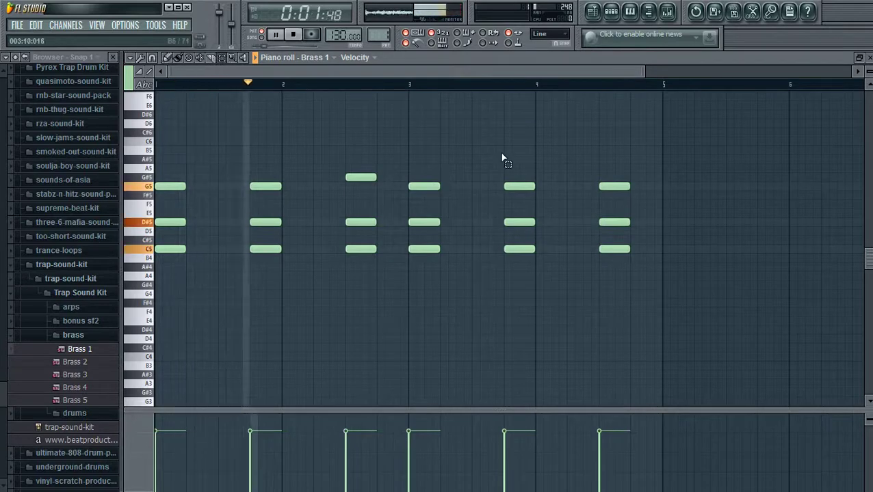
- Select all the chords and duplicate them at a higher pitch, with the first copied chord at F#6, A6 and C#7
{"action": "left_click_drag", "start_coordinate": [627, 104], "coordinate": [150, 304]}
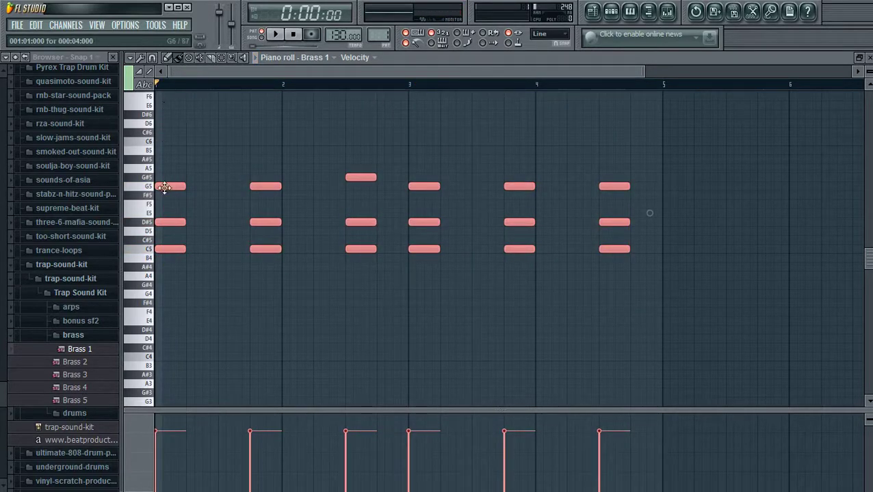
{"action": "left_click_drag", "start_coordinate": [164, 188], "coordinate": [140, 132]}
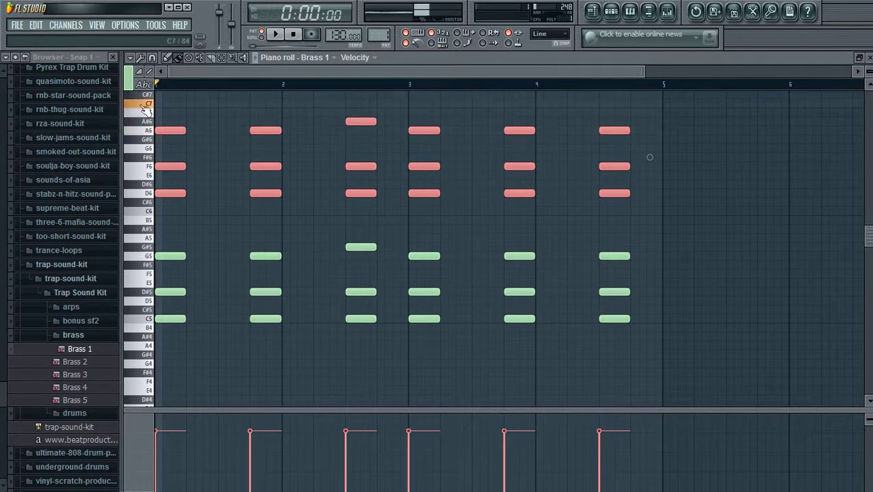
{"action": "mouse_move", "coordinate": [164, 130]}
{"action": "left_mouse_down"}
{"action": "mouse_move", "coordinate": [162, 83]}
{"action": "mouse_move", "coordinate": [150, 136]}
{"action": "left_mouse_up"}
{"action": "key", "text": "space"}
{"action": "key", "text": "space"}
{"action": "key", "text": "space"}
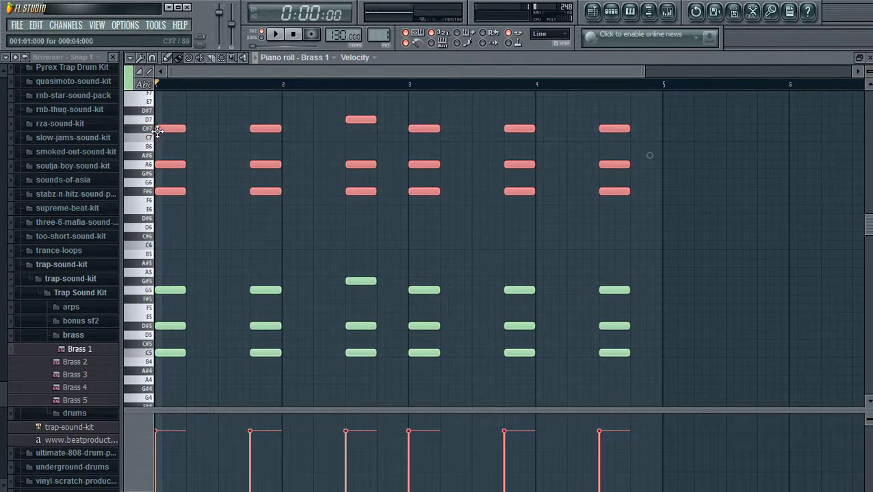
- Lower the duplicated chords until they sit one octave above the originals, with the first at C6, D#6 and G6, playing back between moves
{"action": "left_click_drag", "start_coordinate": [157, 138], "coordinate": [156, 145]}
{"action": "key", "text": "space"}
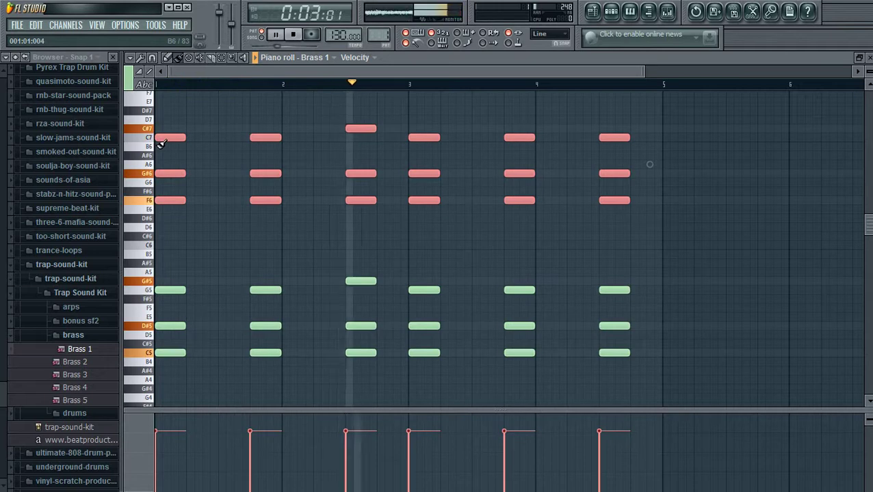
{"action": "left_click_drag", "start_coordinate": [160, 144], "coordinate": [161, 172]}
{"action": "key", "text": "space"}
{"action": "key", "text": "space"}
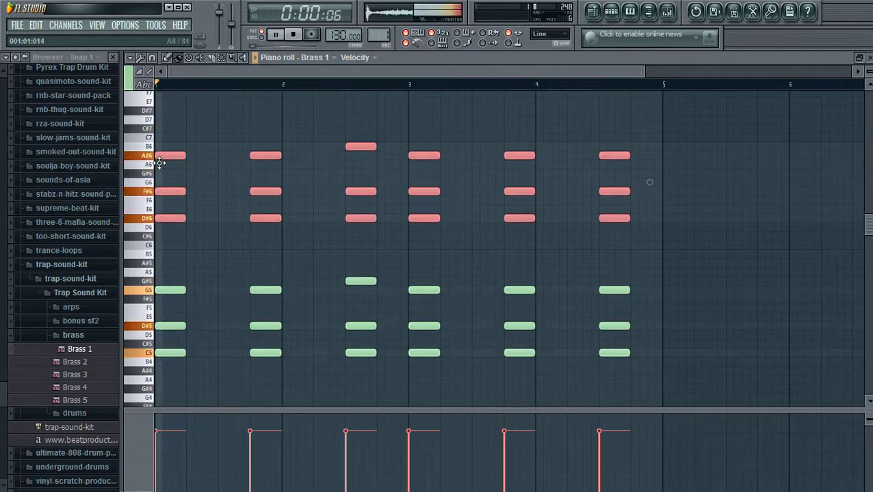
{"action": "left_click_drag", "start_coordinate": [162, 173], "coordinate": [163, 191]}
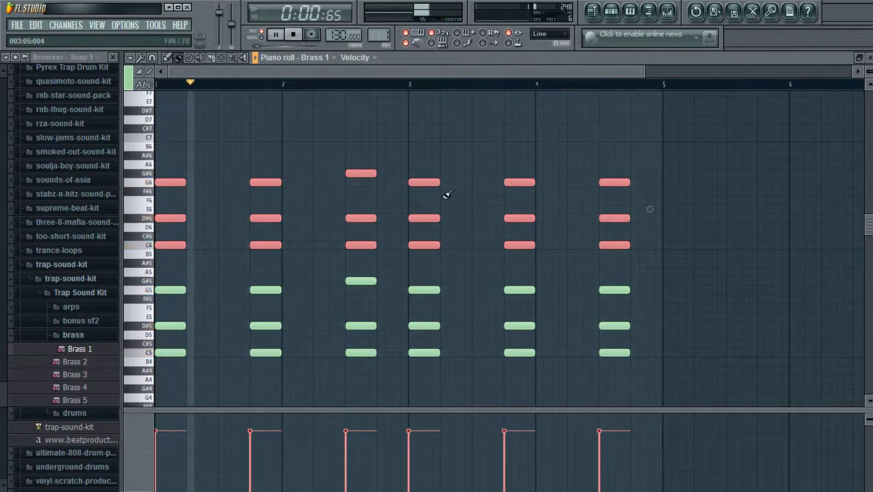
- Deselect the duplicated chords and raise the top note of the last upper chord in bar 4 to G#6
{"action": "left_click", "coordinate": [575, 156]}
{"action": "right_click", "coordinate": [582, 156]}
{"action": "left_click", "coordinate": [614, 172]}
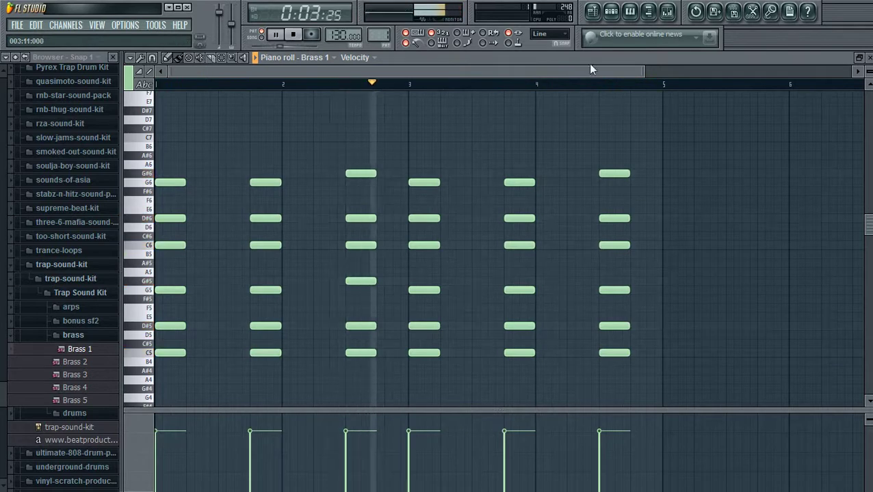
- Try shortening all six notes of the first chord in bar 1 to three steps, and restore their one-beat length
{"action": "left_click_drag", "start_coordinate": [642, 88], "coordinate": [333, 78]}
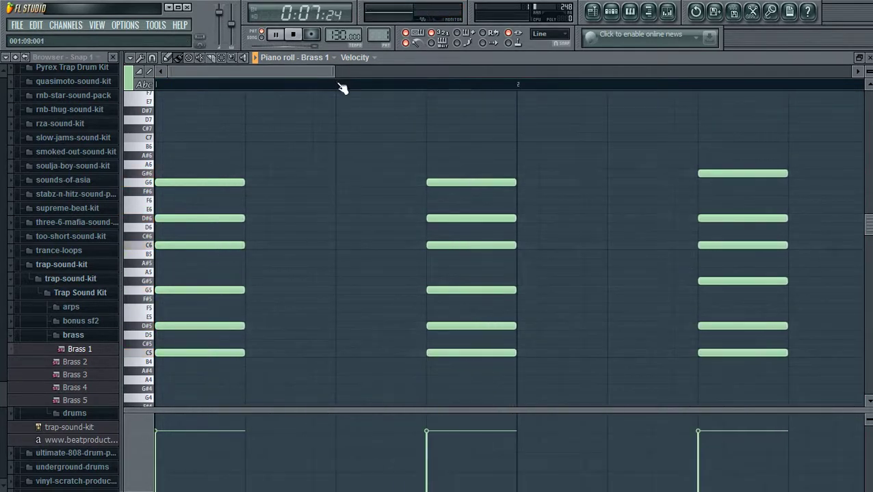
{"action": "key", "text": "space"}
{"action": "key", "text": "space"}
{"action": "left_click", "coordinate": [228, 59]}
{"action": "left_click_drag", "start_coordinate": [247, 143], "coordinate": [203, 366]}
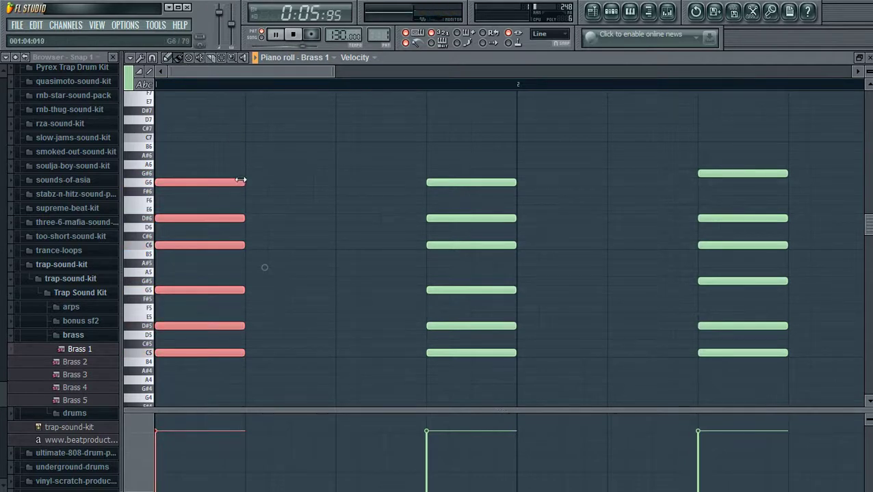
{"action": "key", "text": "space"}
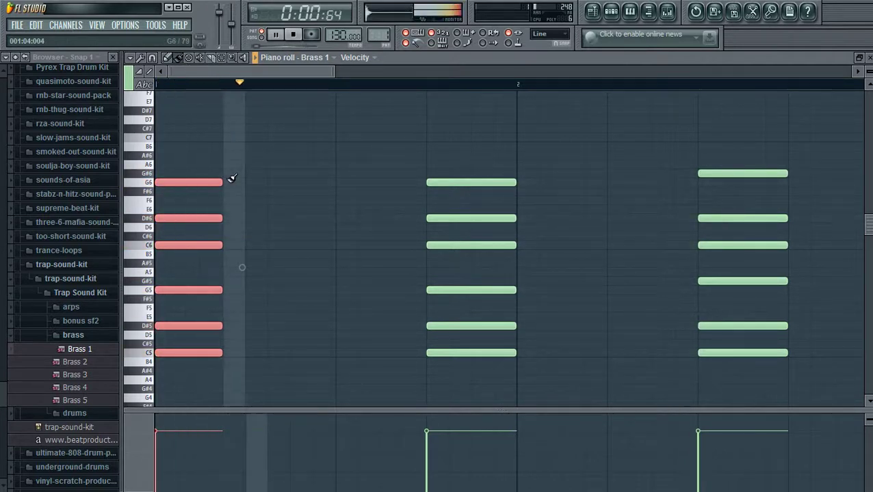
{"action": "key", "text": "space"}
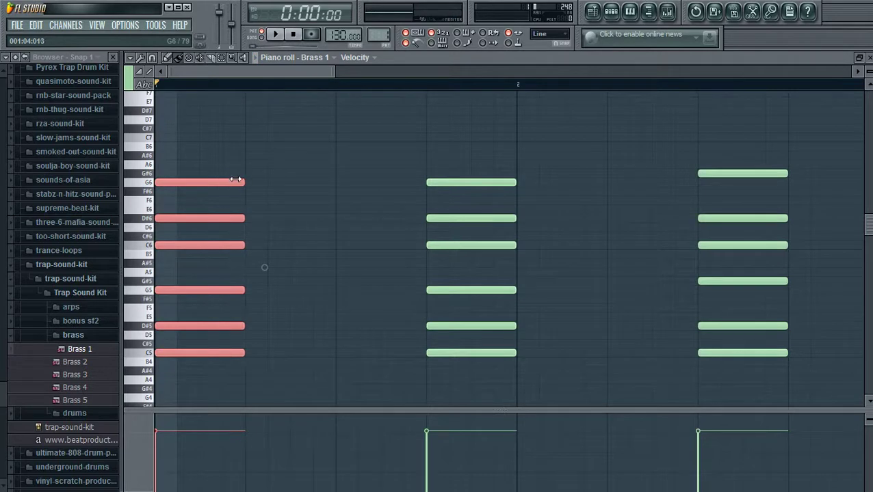
- Try a one-beat F6 note on step 7 of bar 1, between the first two chords, and delete it
{"action": "left_click", "coordinate": [292, 200]}
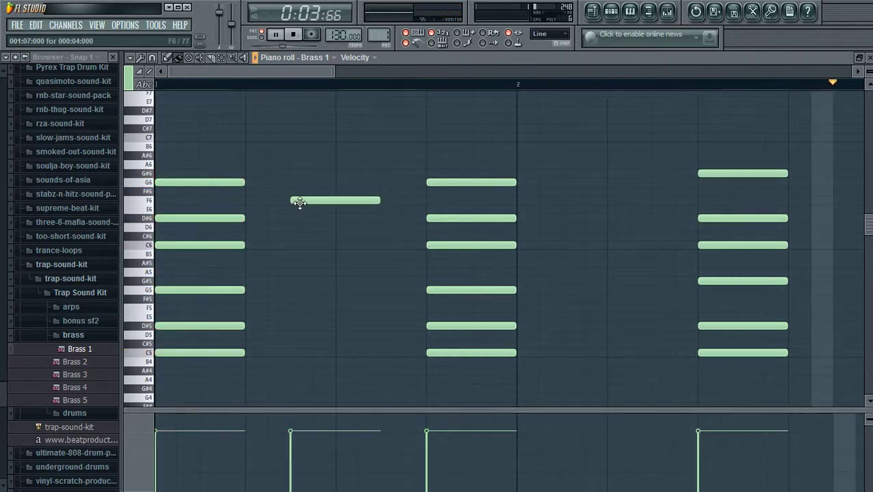
{"action": "right_click", "coordinate": [293, 200]}
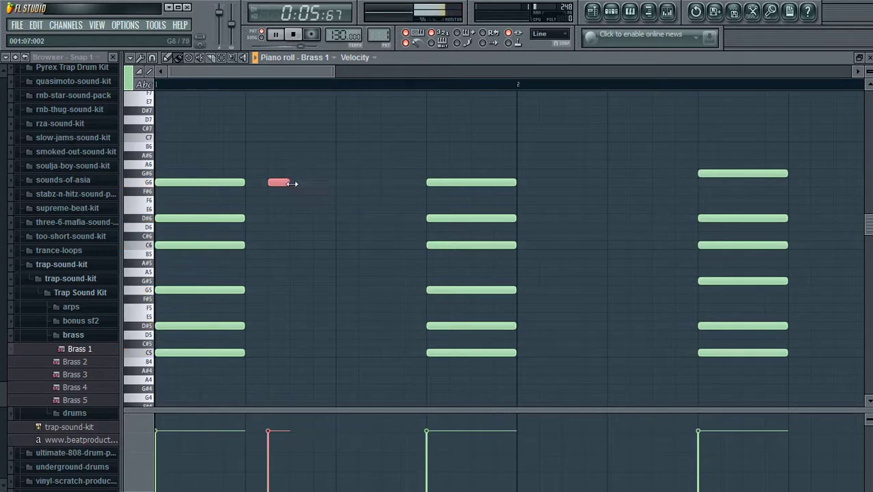
- Add one-step C6, D#6 and G6 chords to bar 1, shifting them one step later onto steps 7 and 9
{"action": "left_click", "coordinate": [275, 244]}
{"action": "left_click", "coordinate": [277, 290]}
{"action": "right_click", "coordinate": [280, 290]}
{"action": "left_click", "coordinate": [315, 246]}
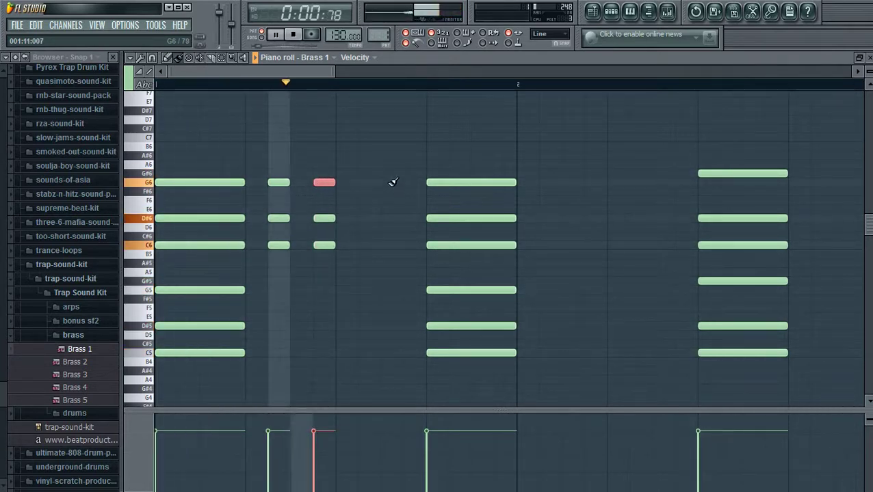
{"action": "left_click_drag", "start_coordinate": [271, 181], "coordinate": [294, 181]}
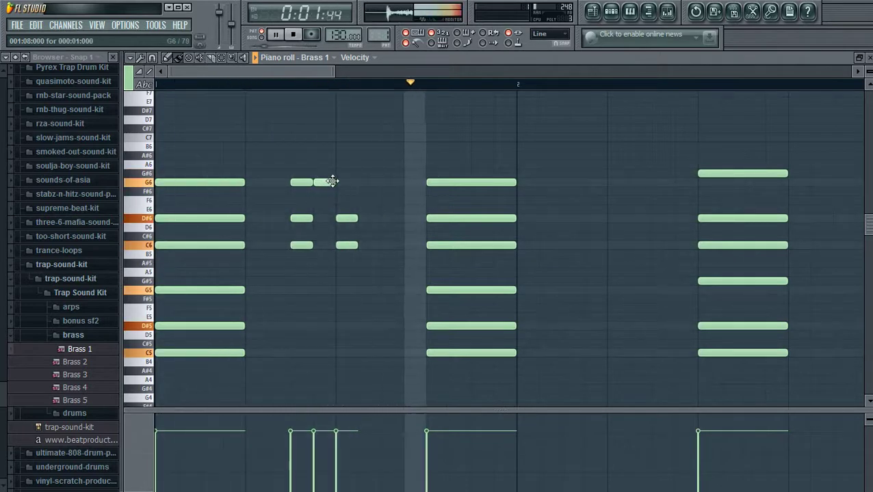
{"action": "left_click_drag", "start_coordinate": [332, 181], "coordinate": [337, 181]}
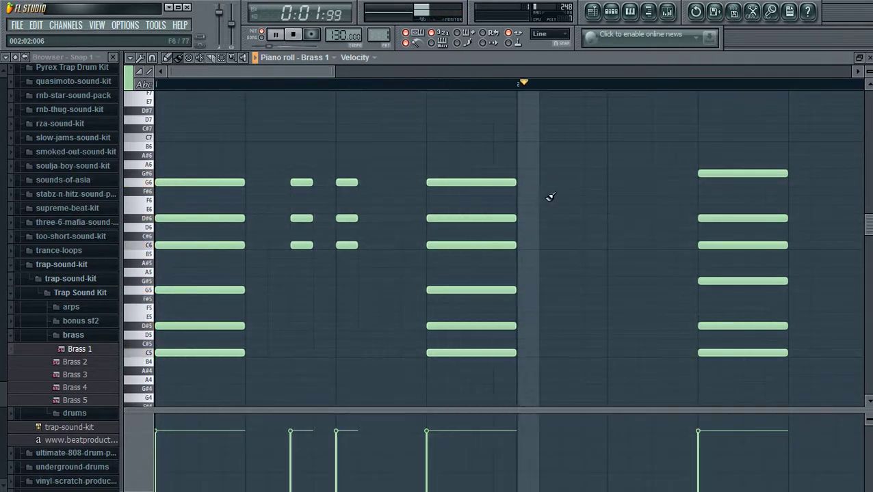
- Add one-step fill notes to bar 2: C6, D#6 and G6 on step 3, G6 on step 4, C6 and D#6 on step 5
{"action": "left_click", "coordinate": [570, 183]}
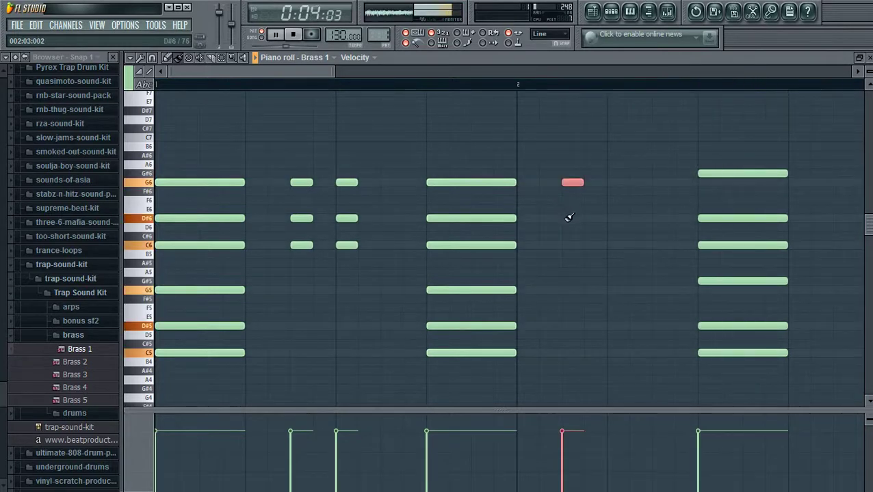
{"action": "left_click", "coordinate": [620, 244]}
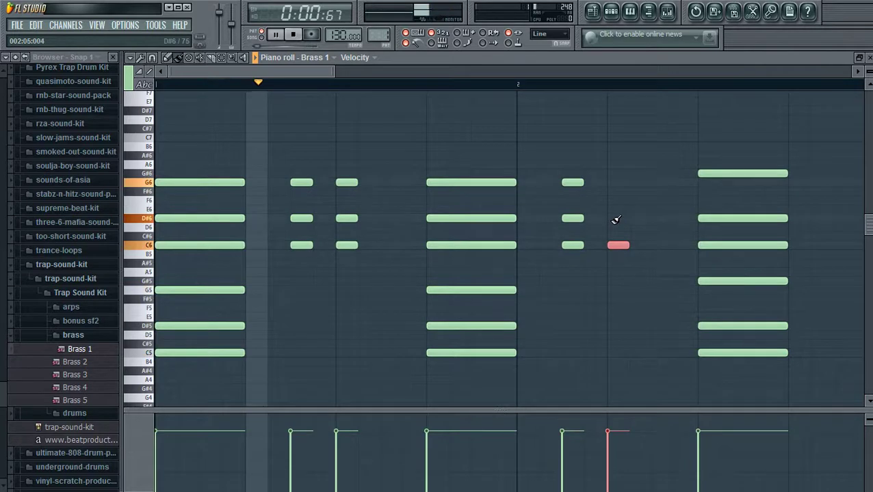
{"action": "left_click", "coordinate": [615, 218]}
{"action": "left_click", "coordinate": [591, 183]}
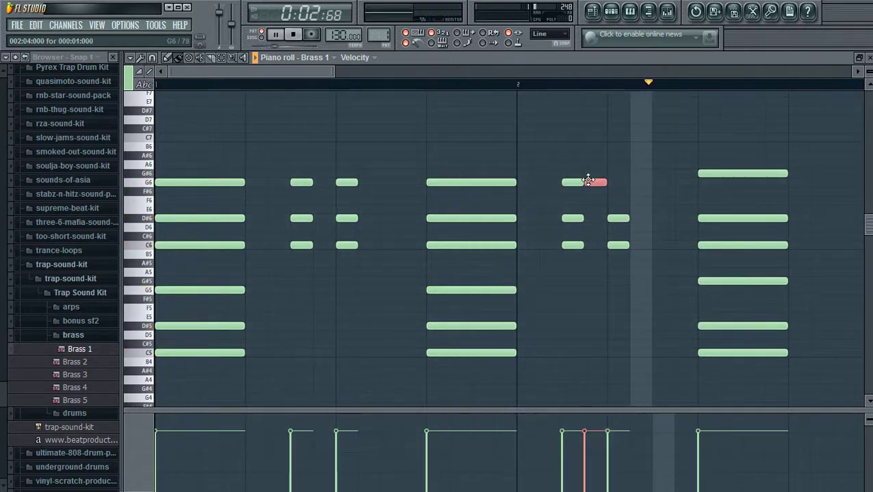
- Add a one-step C6, D#6 and G#6 chord on step 7 of bar 2, followed by a single G6 on step 8
{"action": "left_click", "coordinate": [663, 175]}
{"action": "left_click", "coordinate": [664, 208]}
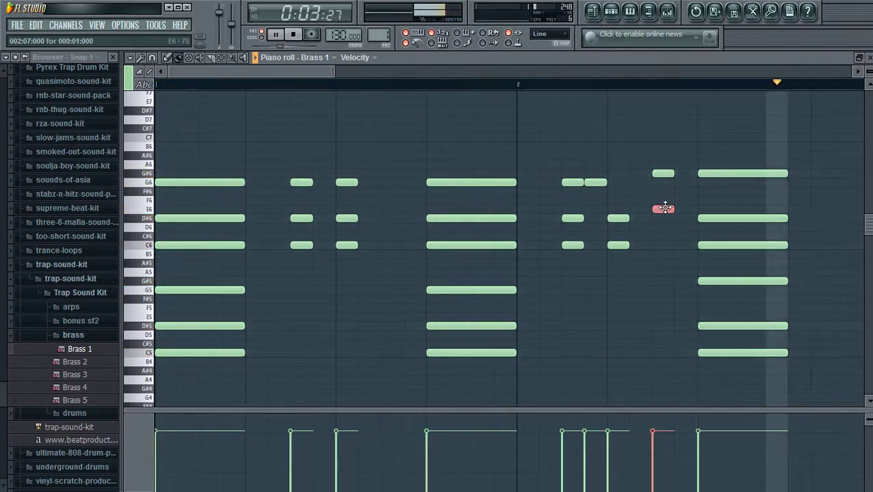
{"action": "double_click", "coordinate": [663, 209]}
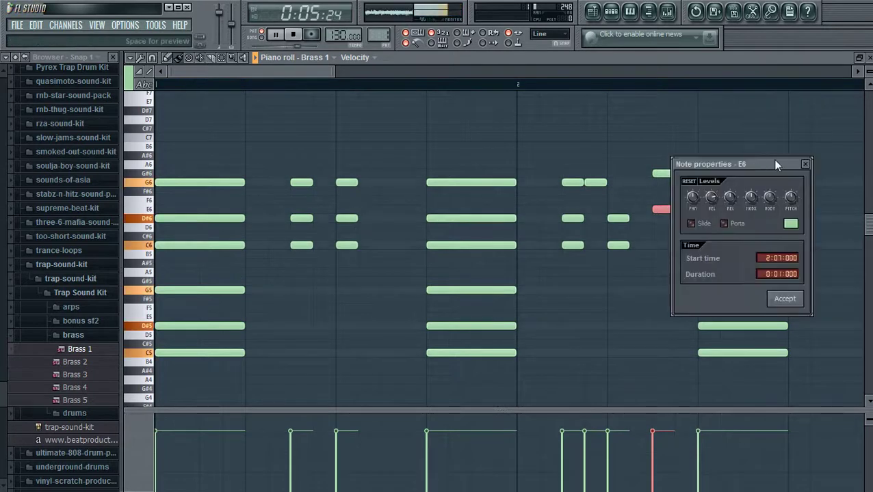
{"action": "left_click", "coordinate": [807, 165]}
{"action": "left_click_drag", "start_coordinate": [664, 219], "coordinate": [662, 218]}
{"action": "left_click", "coordinate": [658, 245]}
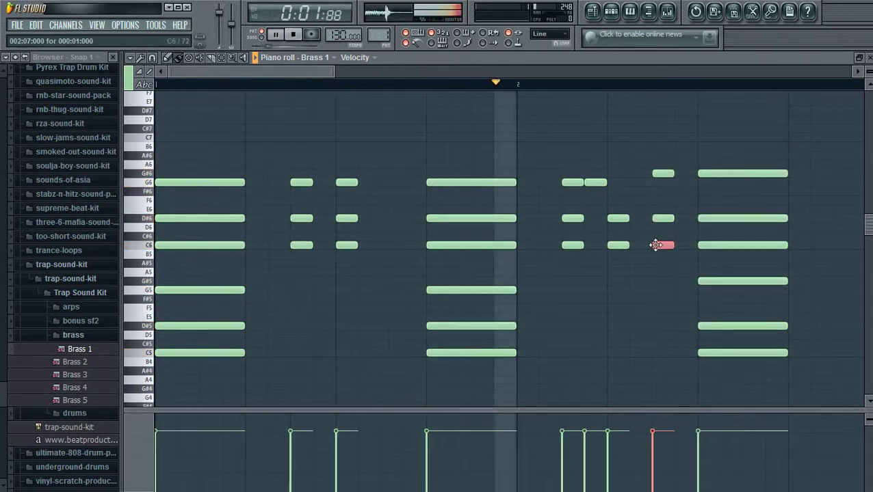
{"action": "left_click", "coordinate": [683, 183]}
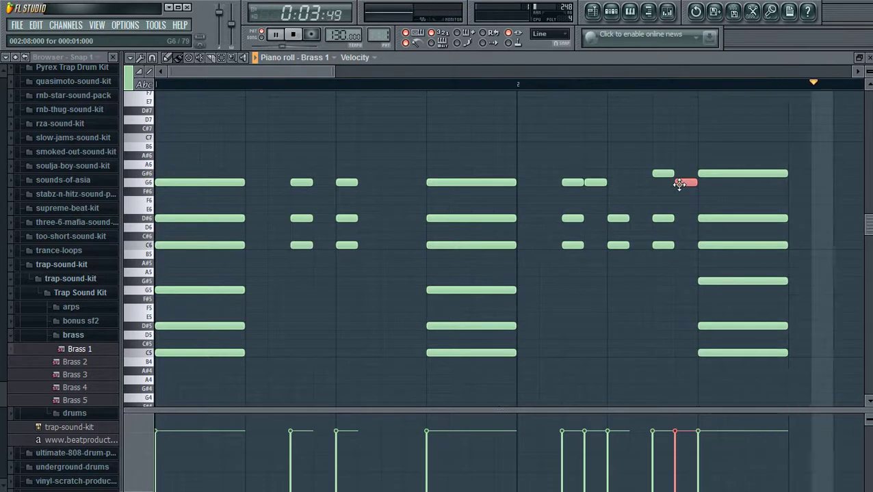
- Add a one-step chord of C6, D#6 and G#6 on step 15 of bar 2
{"action": "left_click_drag", "start_coordinate": [298, 73], "coordinate": [363, 70]}
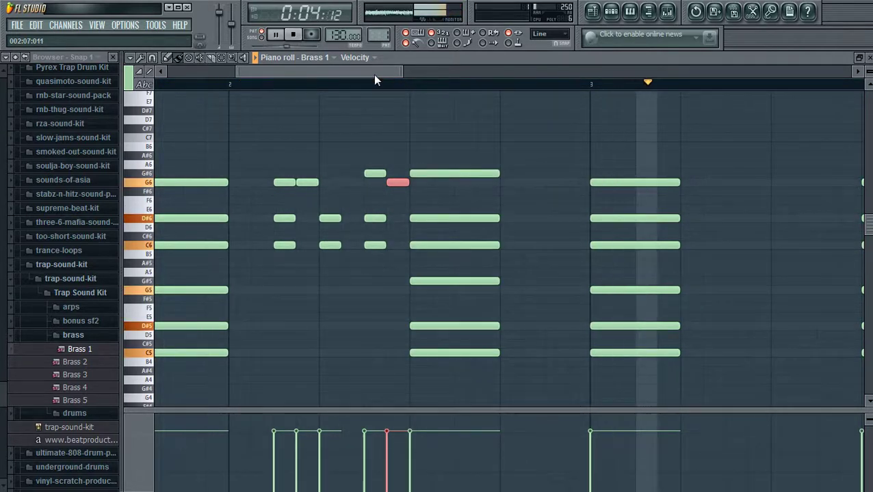
{"action": "left_click", "coordinate": [553, 182]}
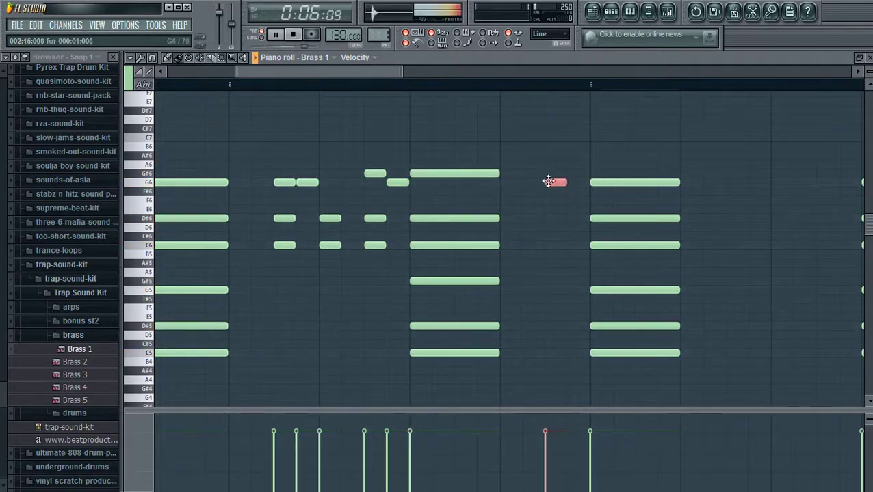
{"action": "left_click", "coordinate": [555, 219]}
{"action": "left_click", "coordinate": [556, 245]}
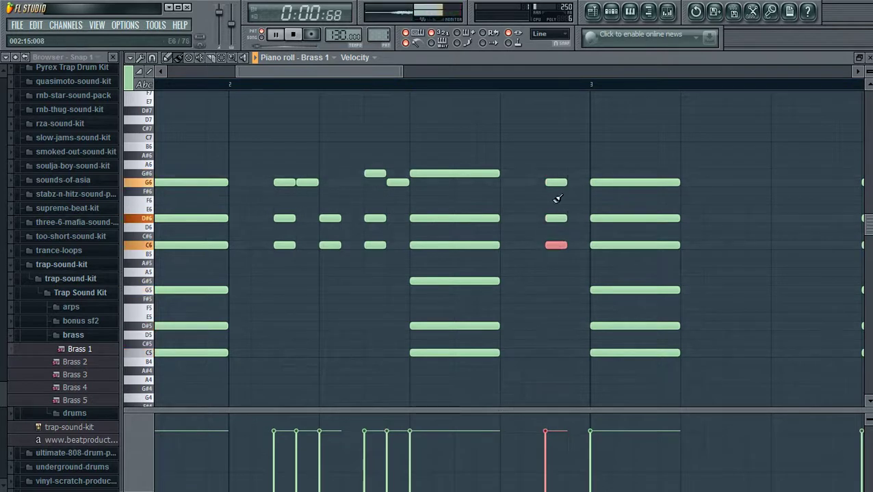
{"action": "left_click_drag", "start_coordinate": [552, 182], "coordinate": [553, 173]}
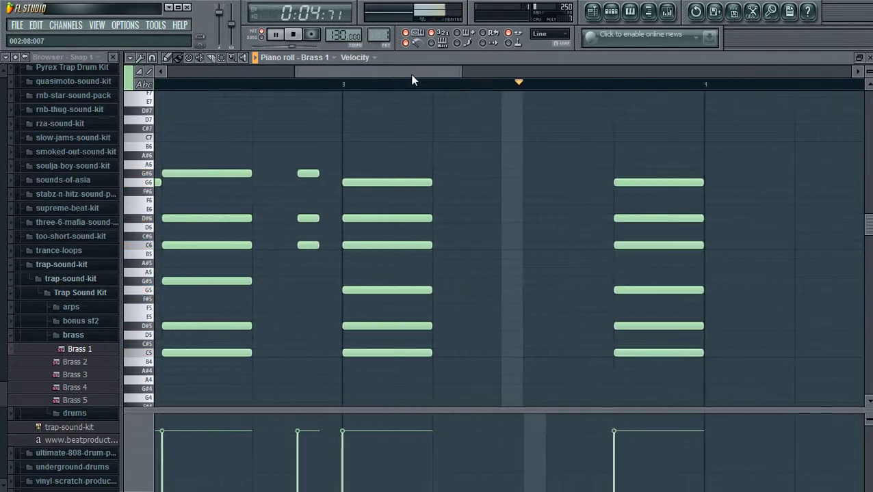
- Add one-step chords to bar 3: C6, D#6 and G6 on step 7, and C6, D#6 and G#6 on step 9
{"action": "left_click", "coordinate": [487, 182]}
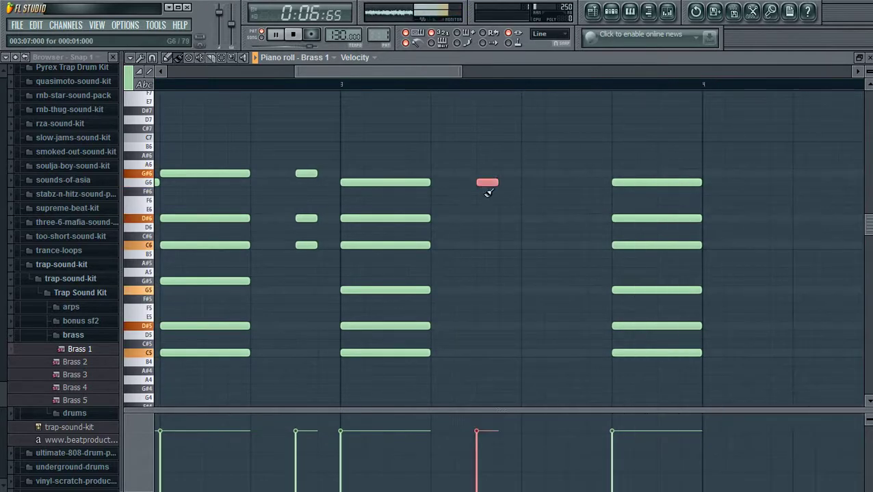
{"action": "left_click", "coordinate": [487, 218]}
{"action": "left_click", "coordinate": [483, 246]}
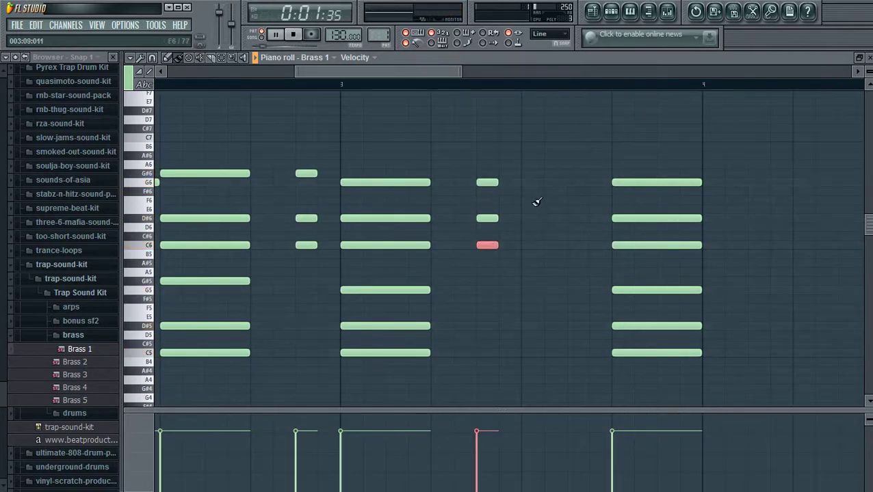
{"action": "left_click", "coordinate": [533, 173]}
{"action": "left_click", "coordinate": [531, 219]}
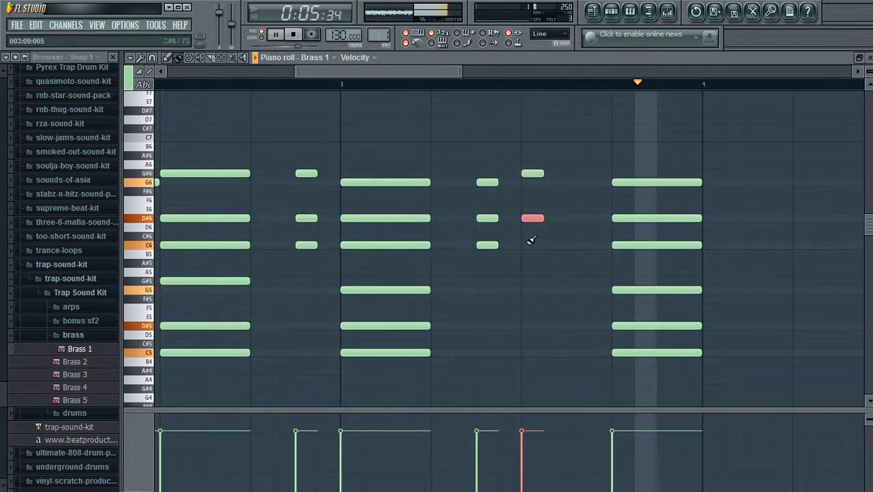
{"action": "left_click", "coordinate": [532, 245]}
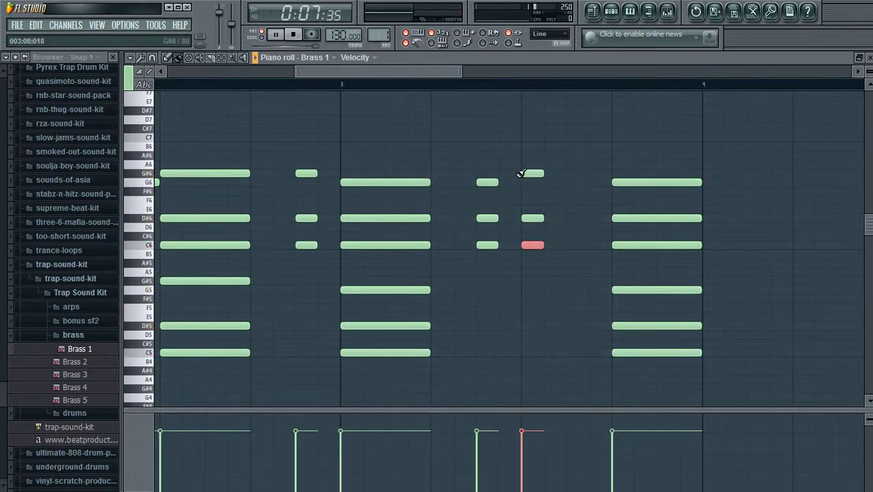
- Try raising the top note of the step 7 chord in bar 3 to G#6, and return it to G6
{"action": "left_click_drag", "start_coordinate": [484, 171], "coordinate": [491, 170]}
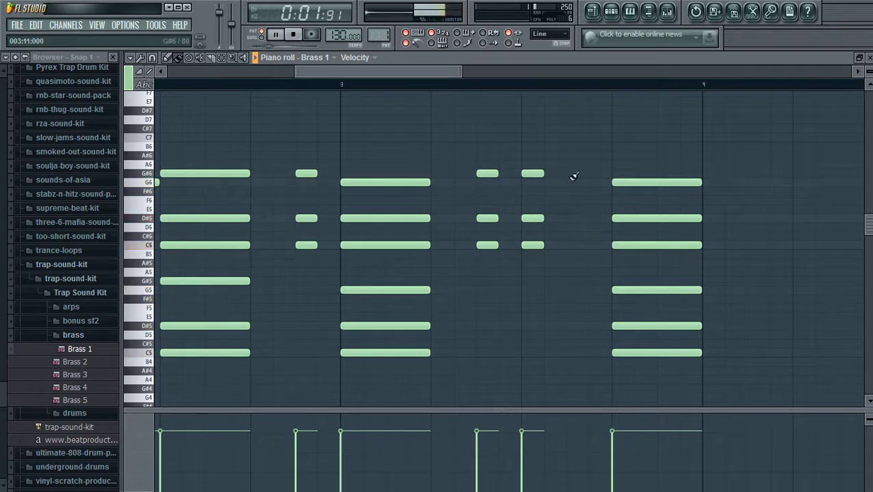
{"action": "double_click", "coordinate": [532, 173]}
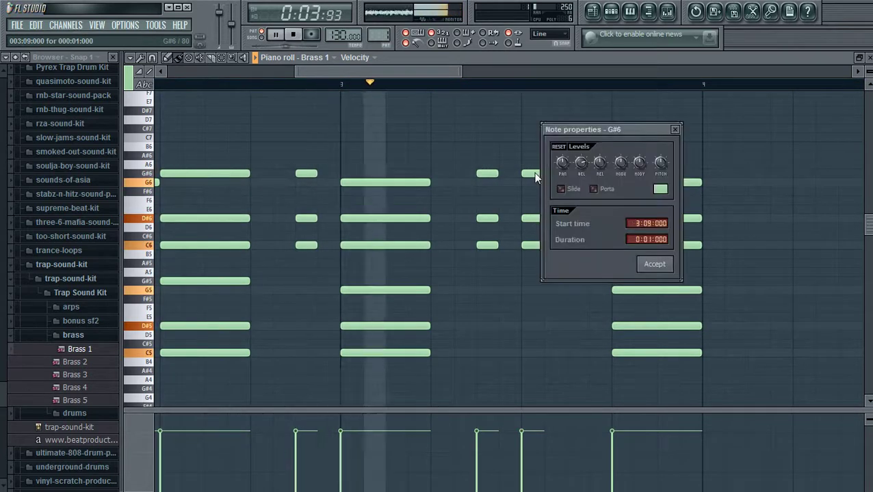
{"action": "left_click", "coordinate": [674, 130]}
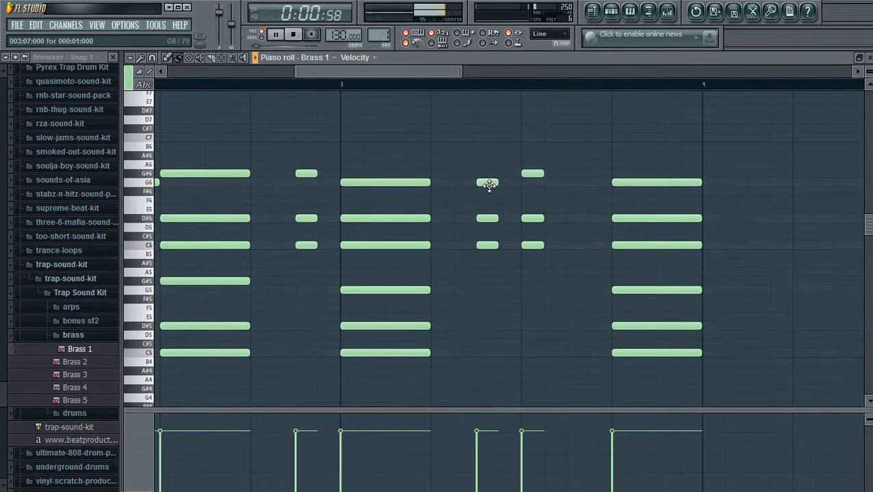
- Add a one-step C6, D#6 and G6 chord on step 11 of bar 3 and a single G#6 on step 12
{"action": "left_click", "coordinate": [577, 182]}
{"action": "left_click", "coordinate": [580, 219]}
{"action": "left_click", "coordinate": [578, 245]}
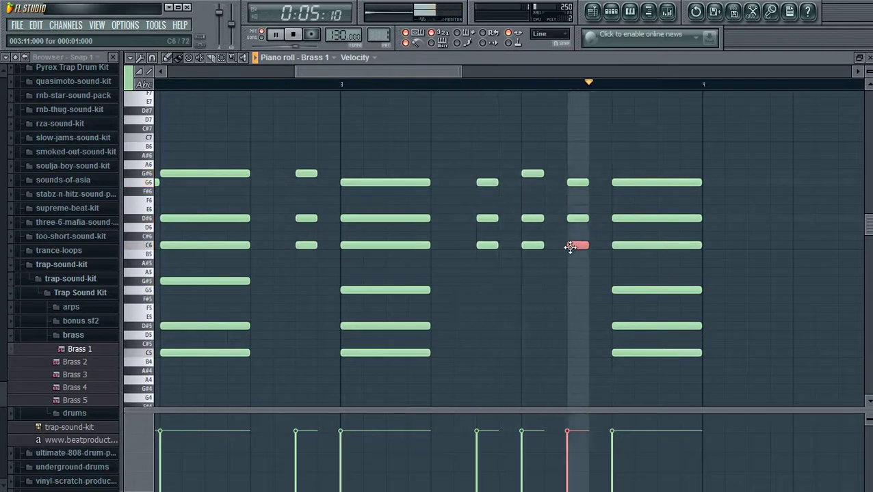
{"action": "left_click", "coordinate": [599, 173]}
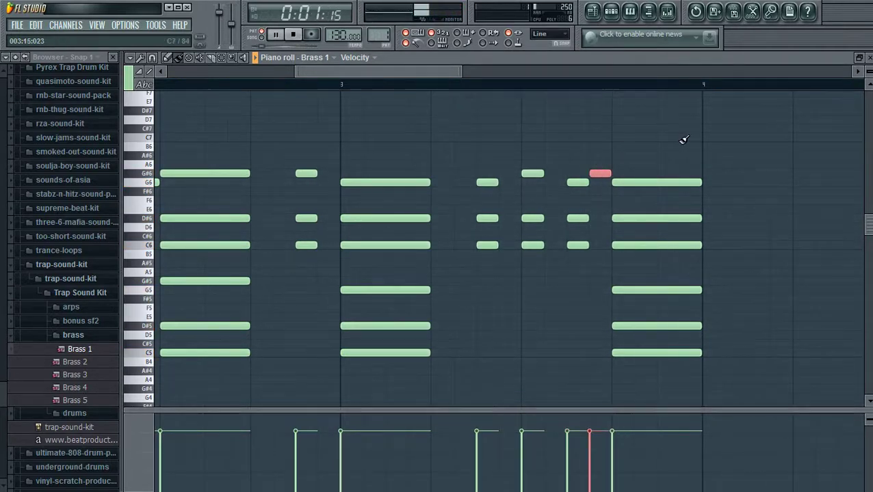
- Add a one-step C6, D#6 and G#6 chord on step 7 of bar 4 and a single G6 on step 8
{"action": "left_click_drag", "start_coordinate": [435, 73], "coordinate": [514, 68]}
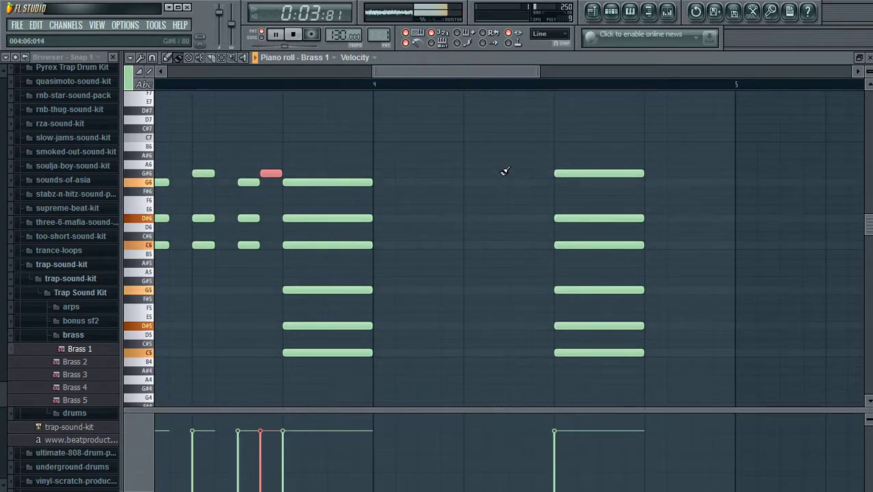
{"action": "left_click", "coordinate": [523, 172]}
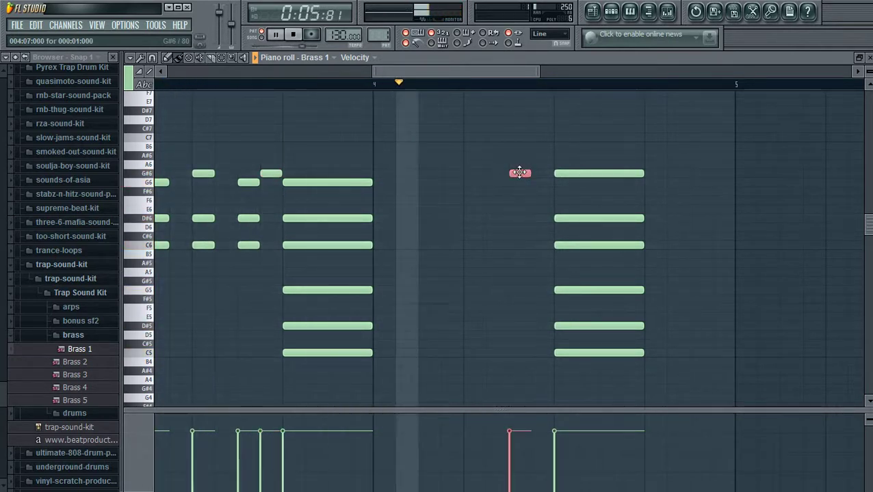
{"action": "left_click", "coordinate": [521, 218]}
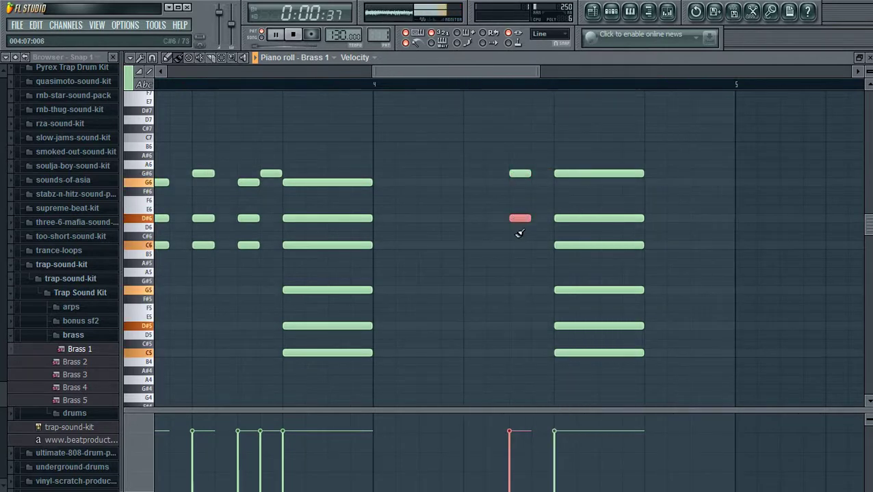
{"action": "left_click", "coordinate": [520, 245]}
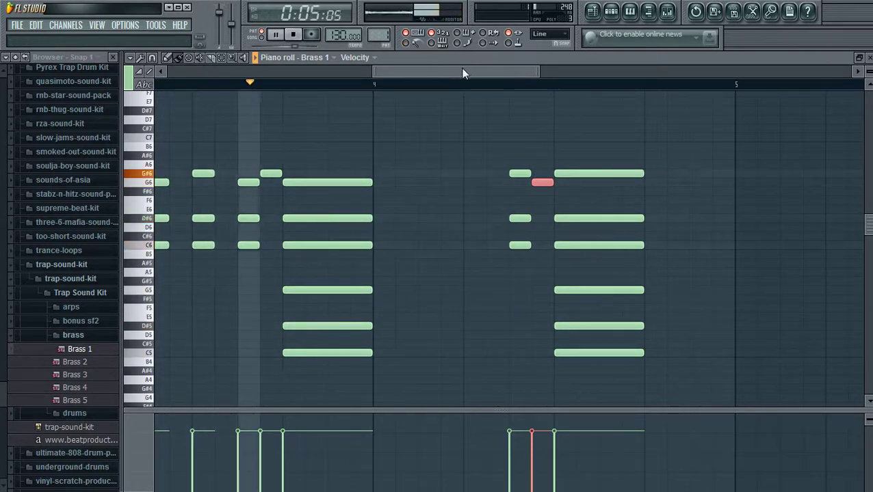
- Leave the piano roll and link the Brass 1 channel to mixer track Insert 1
{"action": "left_click_drag", "start_coordinate": [538, 70], "coordinate": [600, 67]}
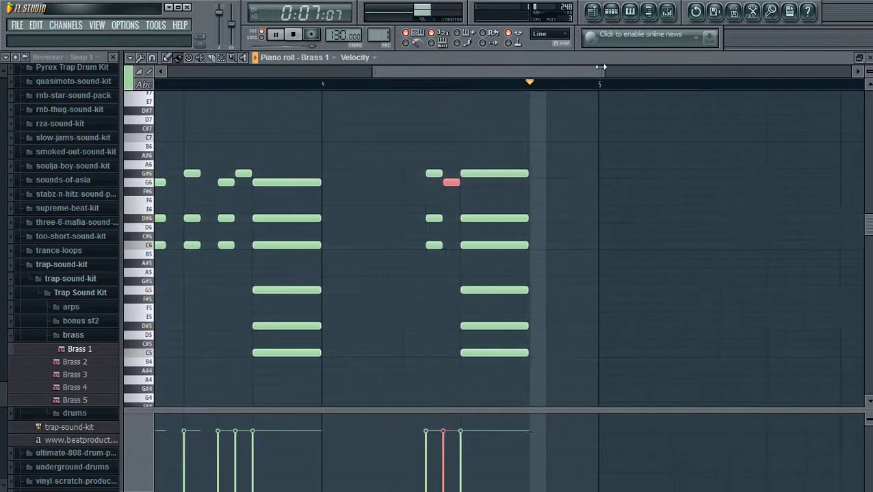
{"action": "left_click_drag", "start_coordinate": [373, 69], "coordinate": [166, 75]}
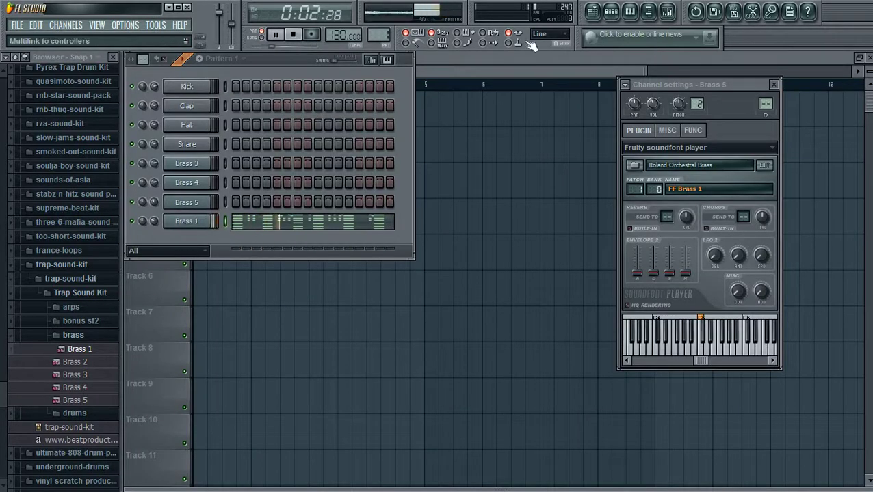
{"action": "left_click", "coordinate": [647, 11]}
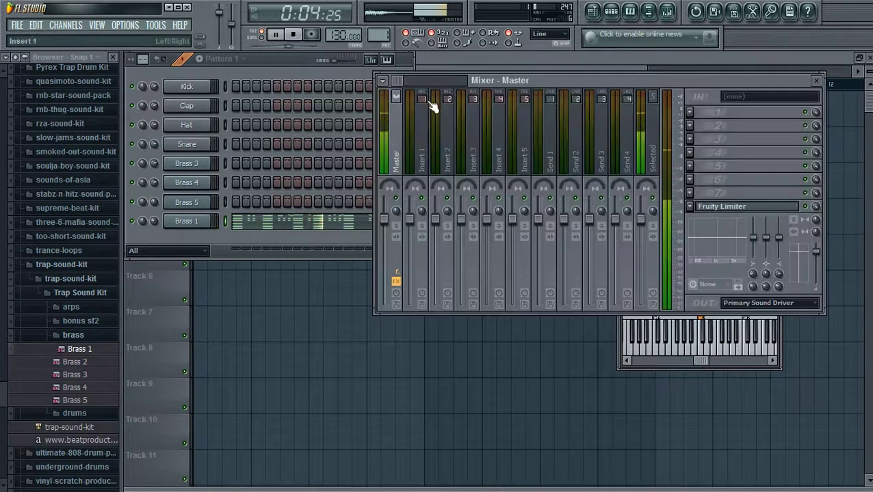
{"action": "right_click", "coordinate": [422, 119]}
{"action": "mouse_move", "coordinate": [471, 136]}
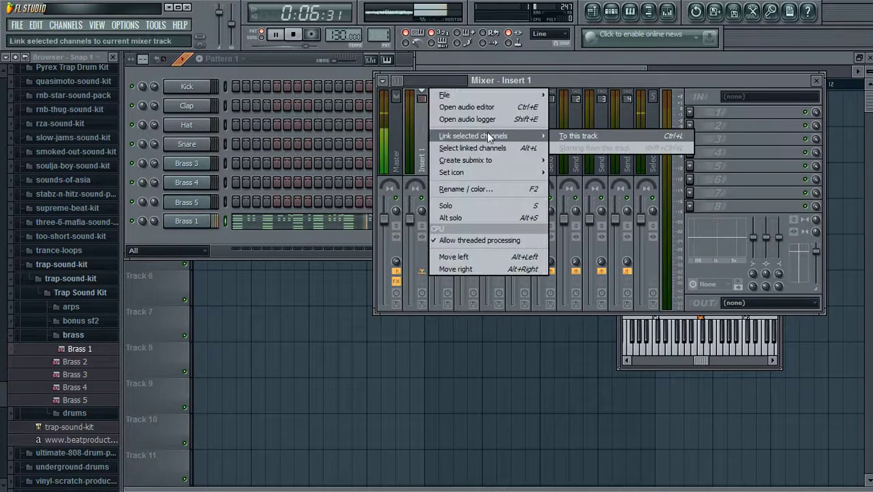
{"action": "left_click", "coordinate": [569, 135]}
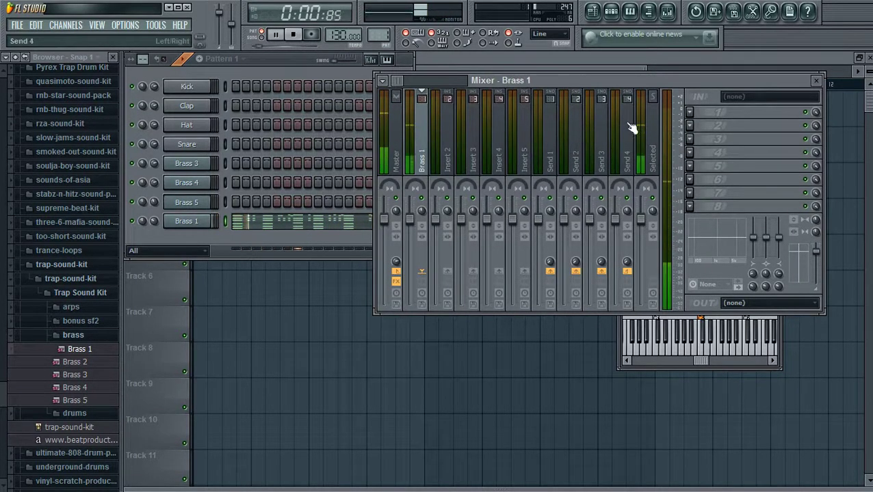
- Load Fruity Parametric EQ 2 on the Brass 1 mixer track and set band 1 to a notch at about 479 Hz
{"action": "left_click", "coordinate": [690, 114]}
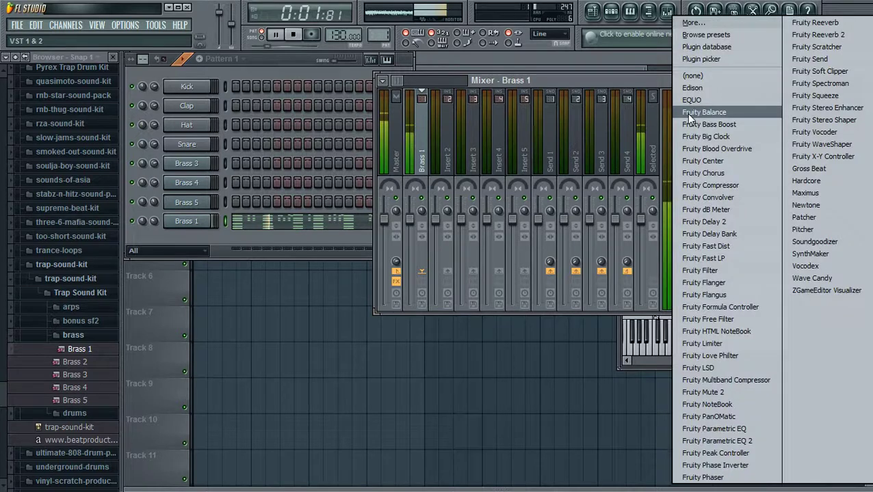
{"action": "left_click", "coordinate": [705, 443]}
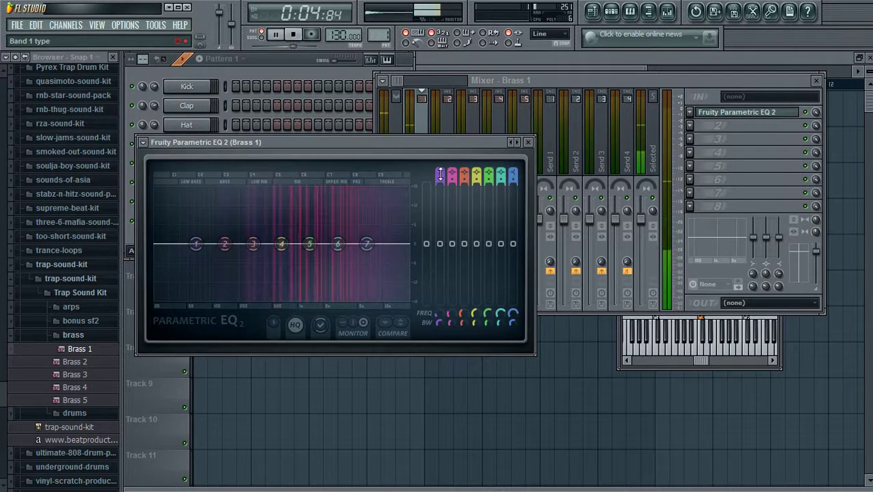
{"action": "left_click_drag", "start_coordinate": [440, 176], "coordinate": [440, 186]}
{"action": "left_click_drag", "start_coordinate": [195, 244], "coordinate": [310, 244]}
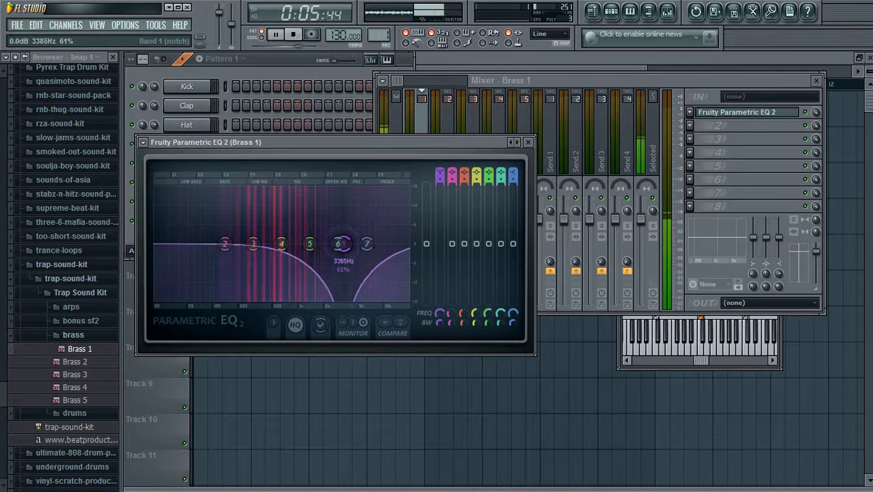
{"action": "mouse_move", "coordinate": [354, 245]}
{"action": "left_mouse_down"}
{"action": "mouse_move", "coordinate": [383, 244]}
{"action": "mouse_move", "coordinate": [356, 244]}
{"action": "left_mouse_up"}
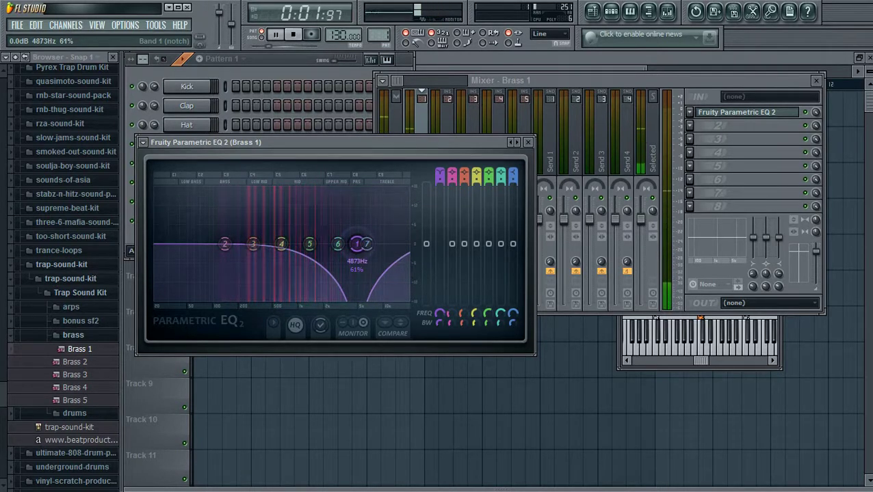
{"action": "left_click_drag", "start_coordinate": [356, 245], "coordinate": [272, 244]}
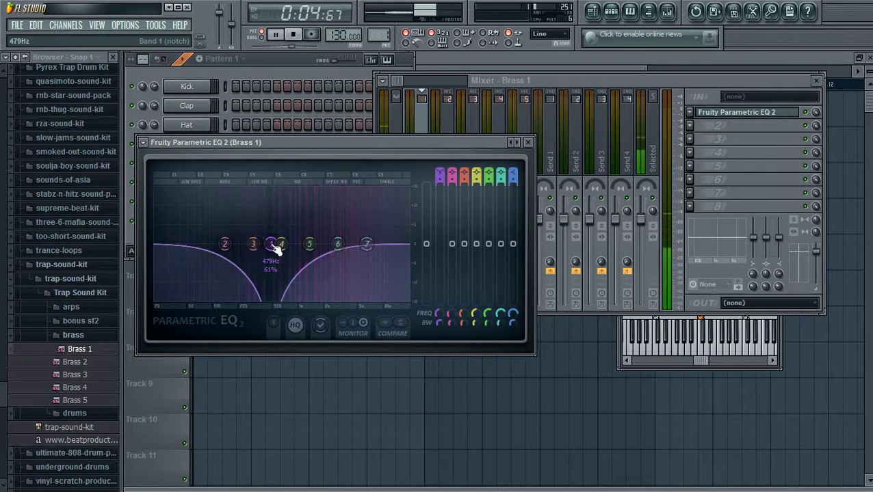
{"action": "left_click", "coordinate": [528, 142]}
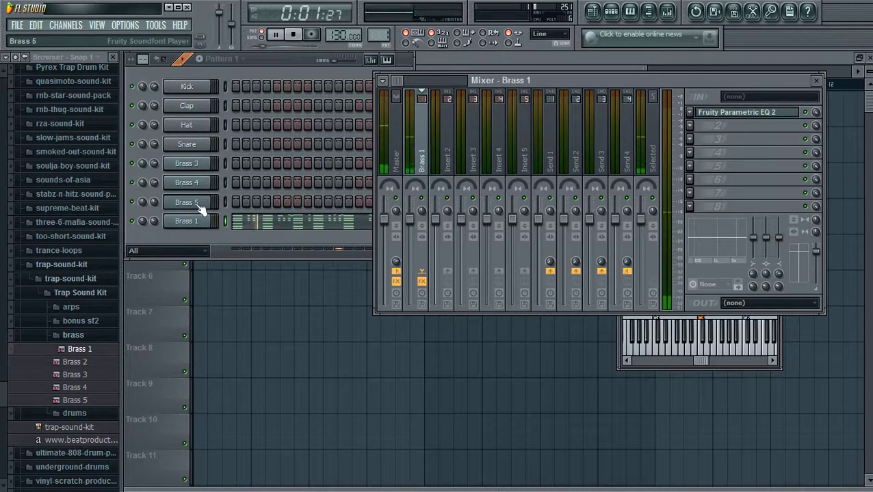
- Copy the Brass 1 channel's notes and paste them into the Brass 5 channel
{"action": "left_click", "coordinate": [208, 232]}
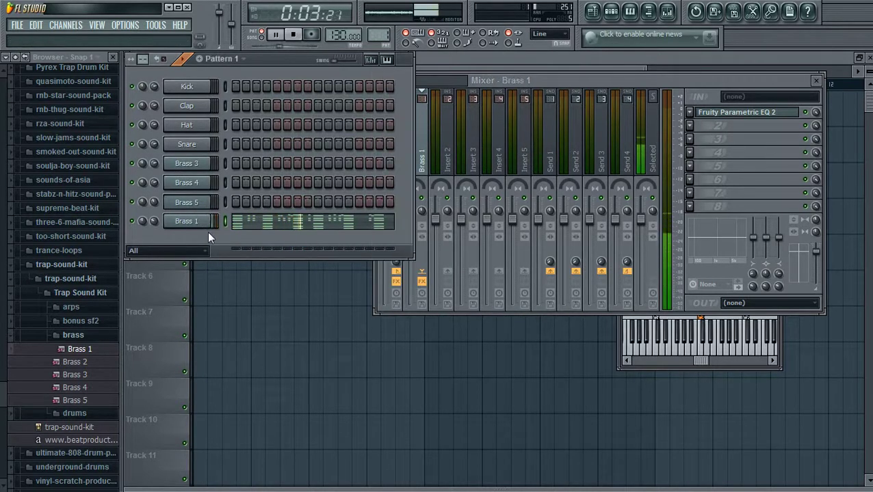
{"action": "right_click", "coordinate": [200, 222]}
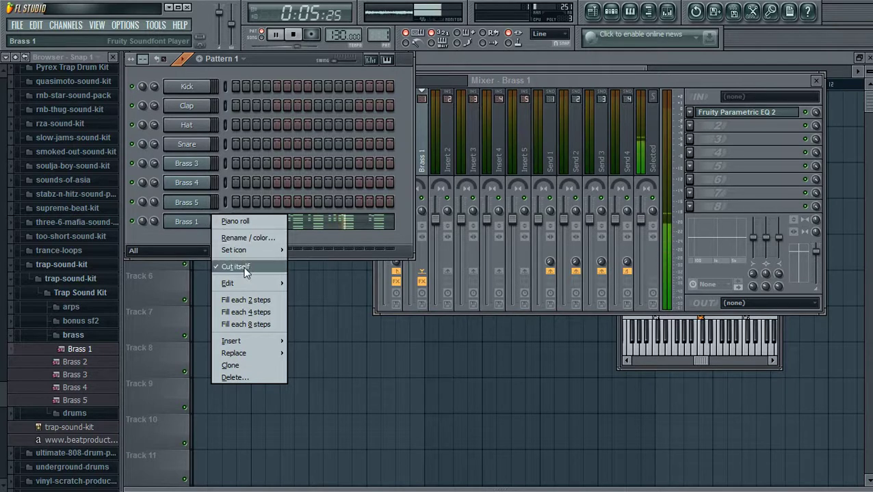
{"action": "mouse_move", "coordinate": [249, 280]}
{"action": "left_click", "coordinate": [302, 295]}
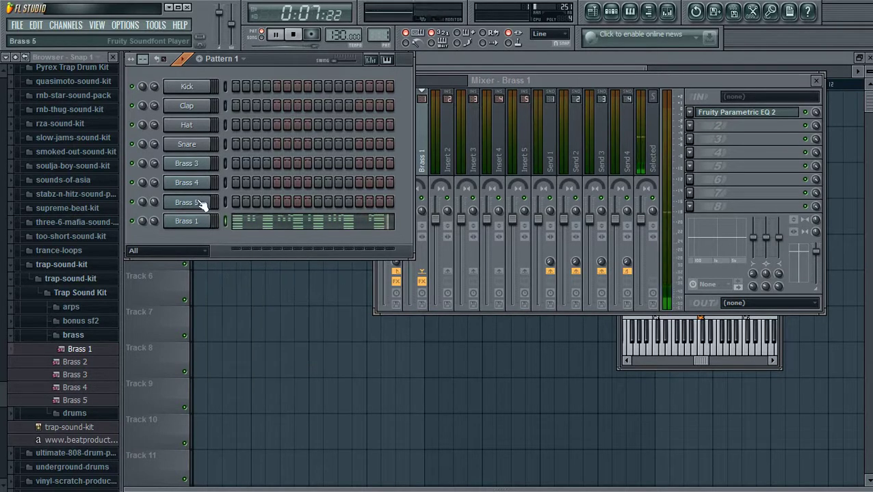
{"action": "right_click", "coordinate": [201, 206]}
{"action": "mouse_move", "coordinate": [246, 269]}
{"action": "left_click", "coordinate": [307, 288]}
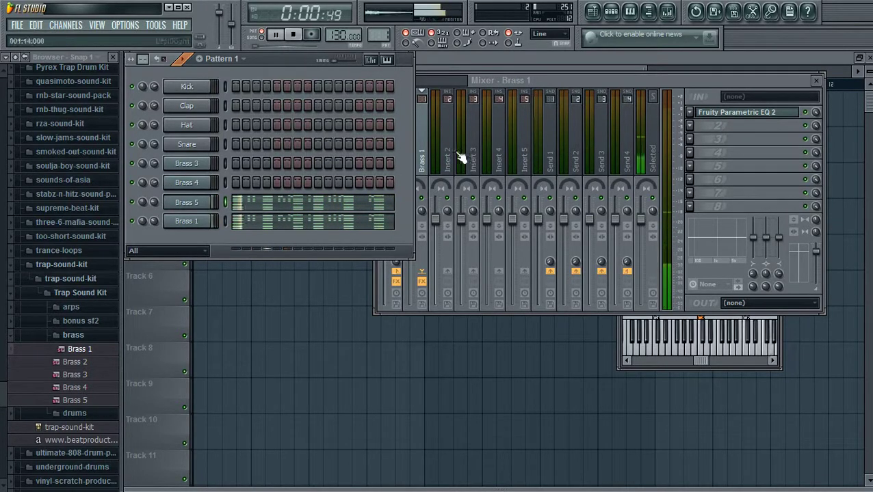
- Link the Brass 5 channel to mixer track Insert 2
{"action": "left_click", "coordinate": [447, 134]}
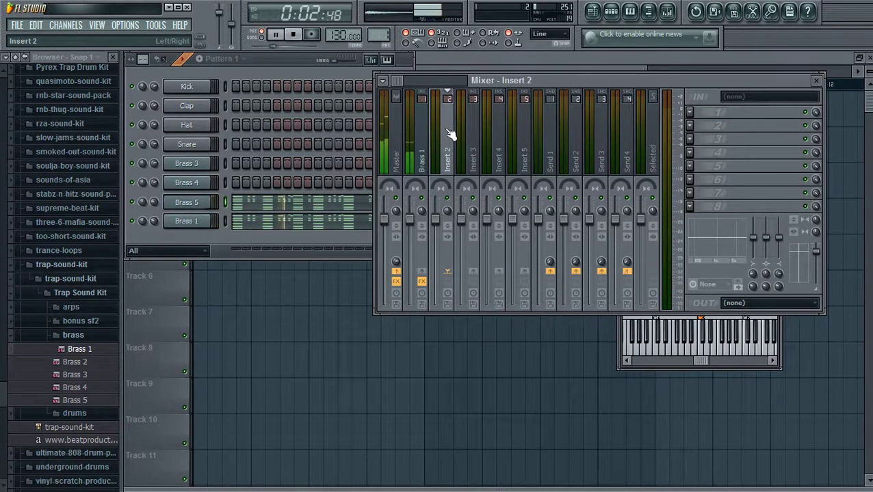
{"action": "right_click", "coordinate": [448, 132]}
{"action": "mouse_move", "coordinate": [519, 136]}
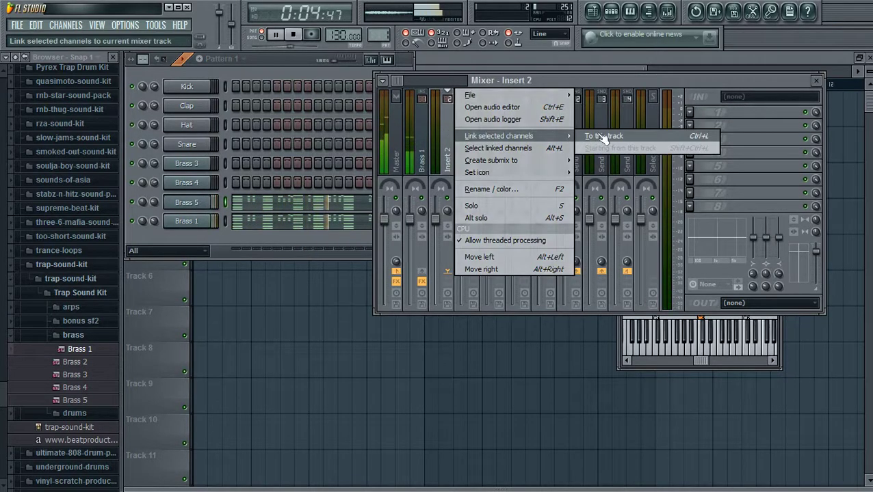
{"action": "left_click", "coordinate": [602, 137]}
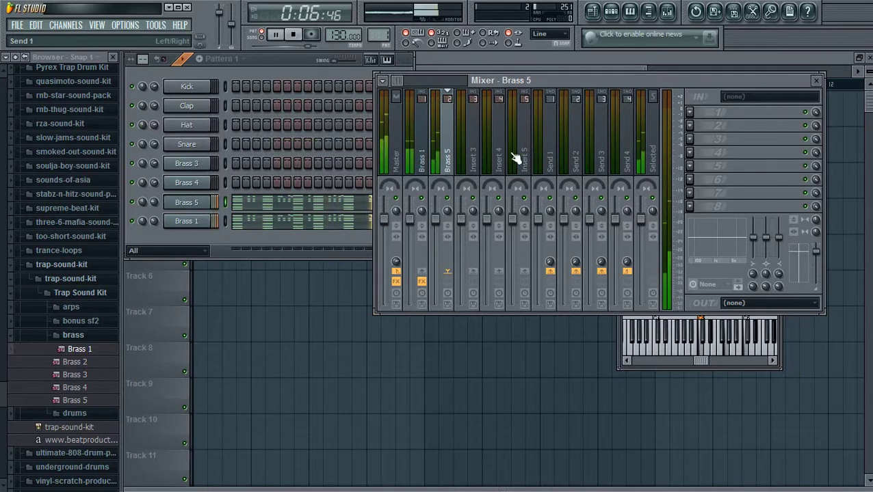
- Load Fruity Parametric EQ 2 on the Brass 5 mixer track and set band 1 to a notch at about 1182 Hz
{"action": "left_click", "coordinate": [693, 113]}
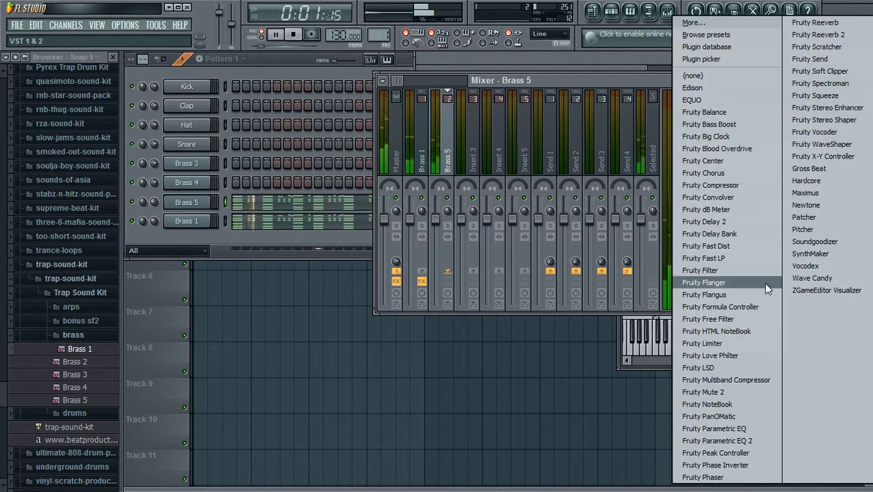
{"action": "left_click", "coordinate": [716, 441]}
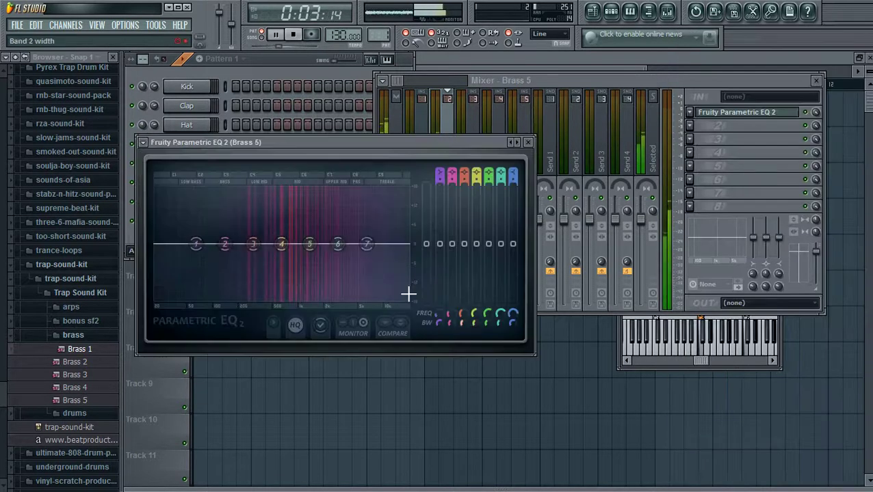
{"action": "left_click_drag", "start_coordinate": [436, 176], "coordinate": [436, 187]}
{"action": "left_click_drag", "start_coordinate": [195, 244], "coordinate": [304, 244]}
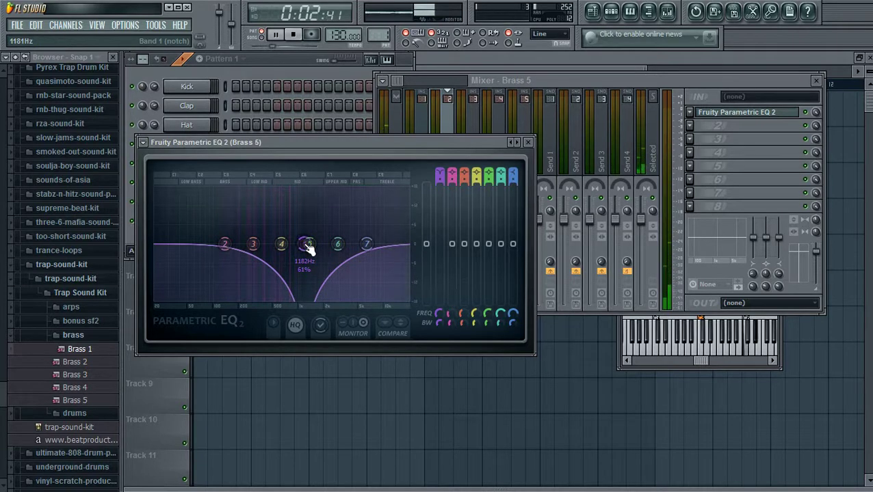
{"action": "left_click", "coordinate": [529, 143]}
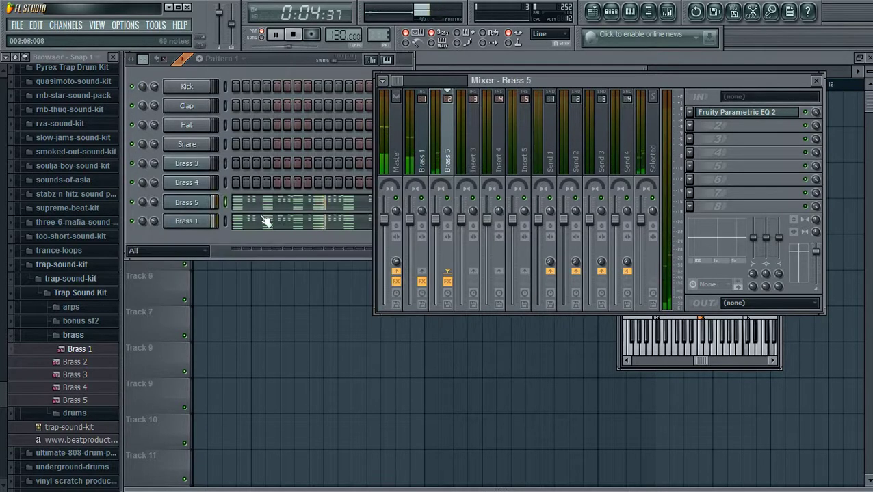
- Insert a new Sytrus channel above Brass 4
{"action": "left_click", "coordinate": [153, 202]}
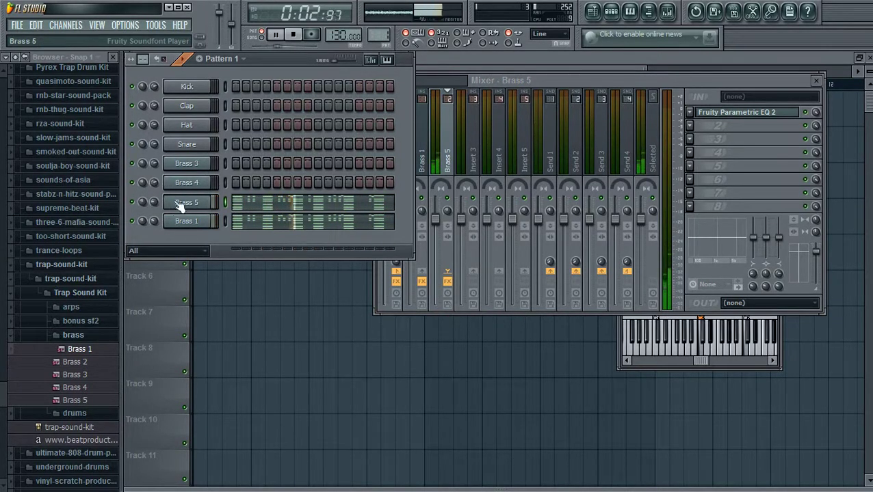
{"action": "right_click", "coordinate": [202, 180]}
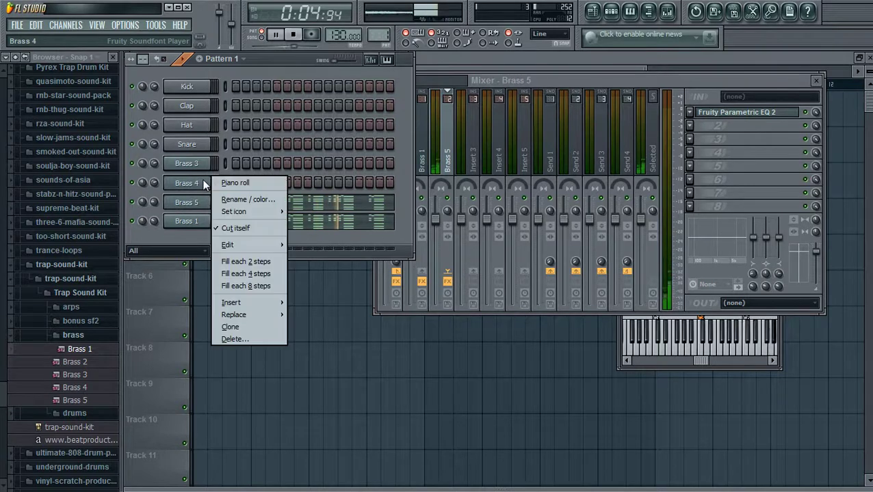
{"action": "mouse_move", "coordinate": [272, 303]}
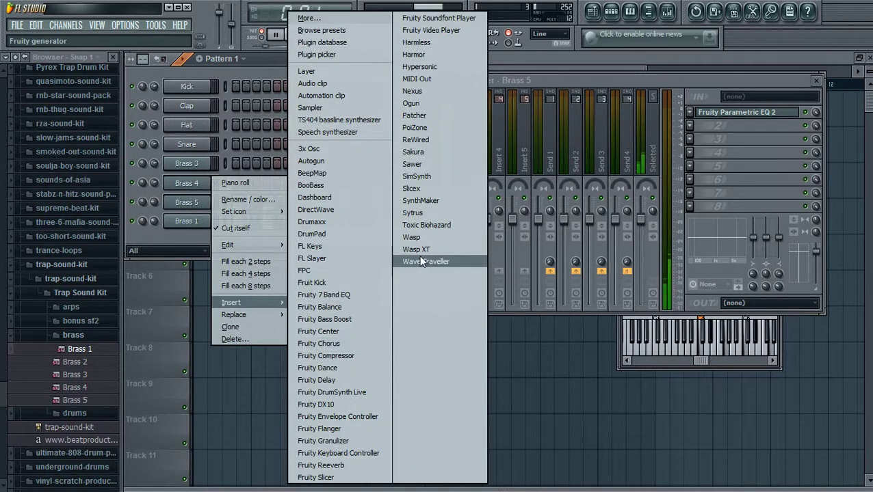
{"action": "left_click", "coordinate": [424, 214]}
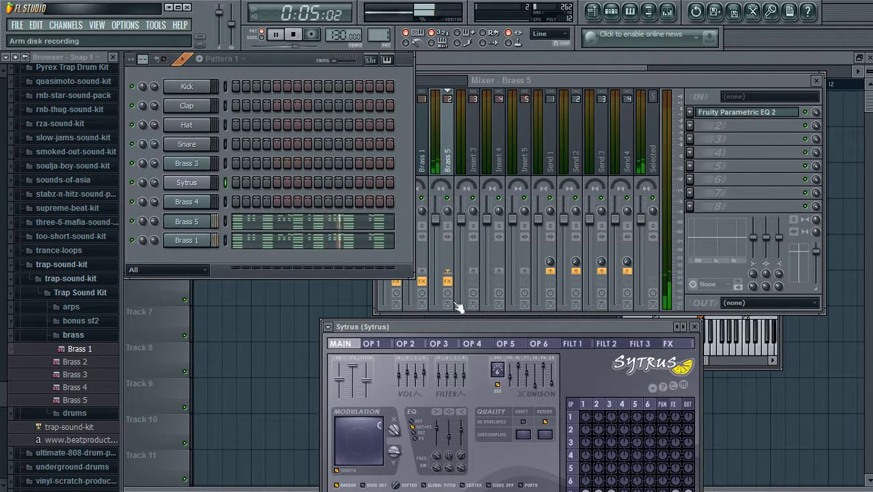
- Advance through the Sytrus presets to Cube and lower the channel's volume
{"action": "left_click", "coordinate": [685, 329]}
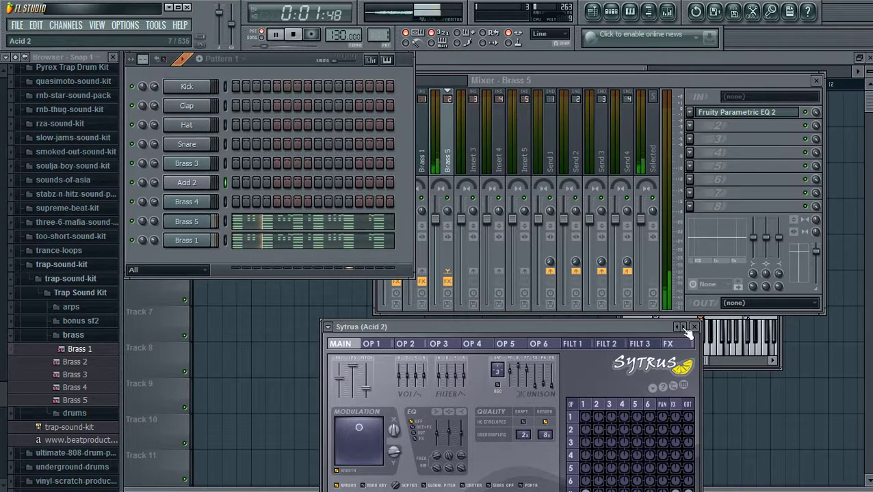
{"action": "left_click", "coordinate": [684, 329]}
{"action": "left_click", "coordinate": [685, 328]}
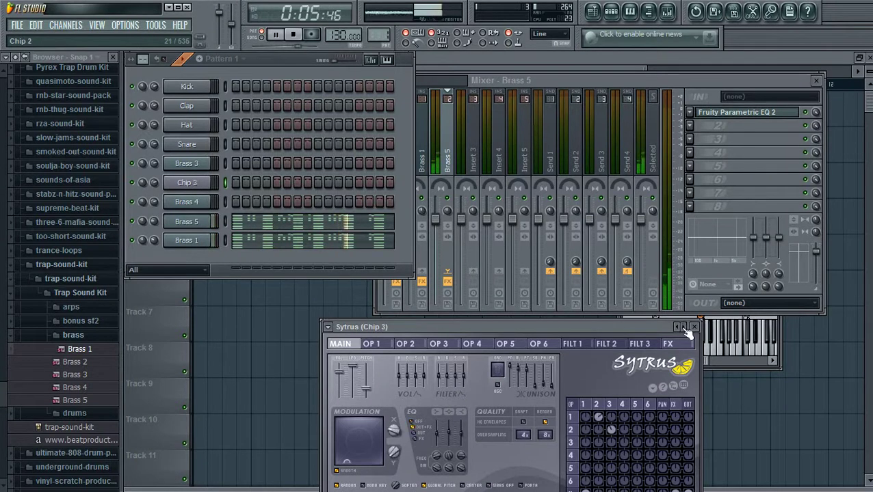
{"action": "left_click", "coordinate": [685, 328]}
{"action": "left_click", "coordinate": [684, 328]}
{"action": "left_click", "coordinate": [685, 328]}
{"action": "left_click", "coordinate": [685, 328]}
{"action": "left_click", "coordinate": [684, 328]}
{"action": "left_click", "coordinate": [685, 328]}
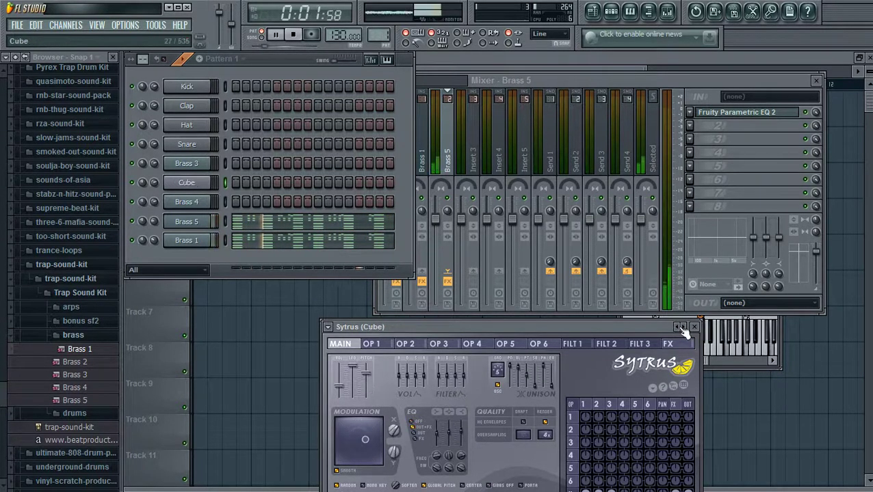
{"action": "left_click_drag", "start_coordinate": [154, 183], "coordinate": [154, 198]}
- Open the Cube channel's piano roll and write one-step C5, G5, G#5 and G5 notes on steps 1, 3, 5 and 7 of bar 1
{"action": "right_click", "coordinate": [187, 184]}
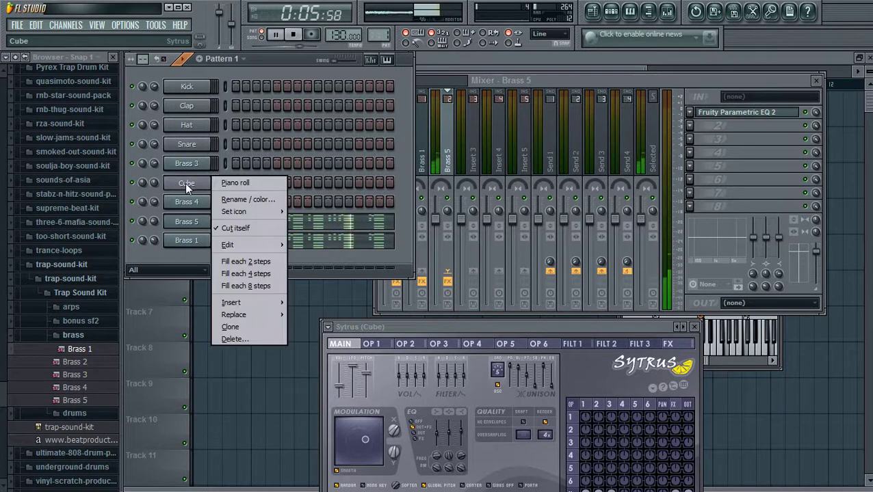
{"action": "left_click", "coordinate": [221, 184]}
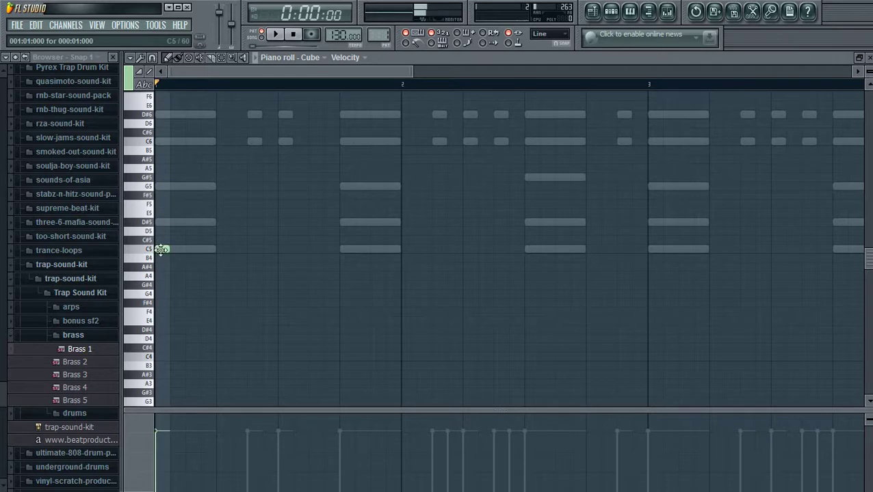
{"action": "key", "text": "space"}
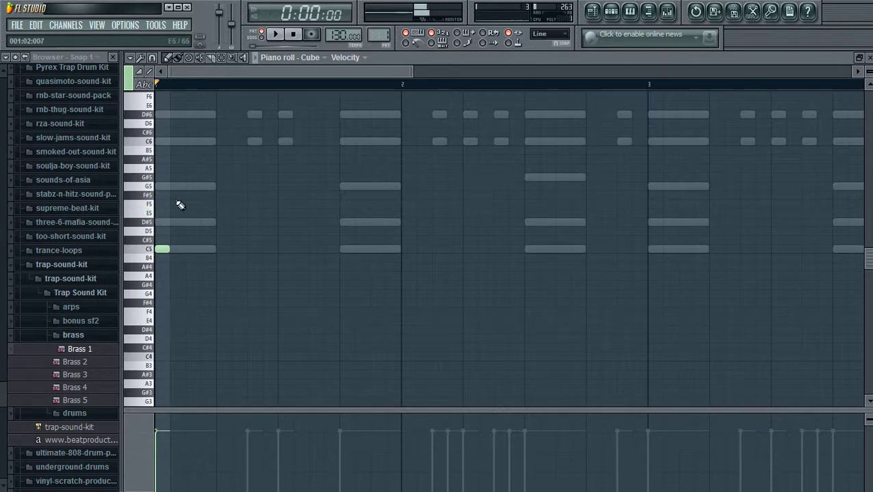
{"action": "key", "text": "space"}
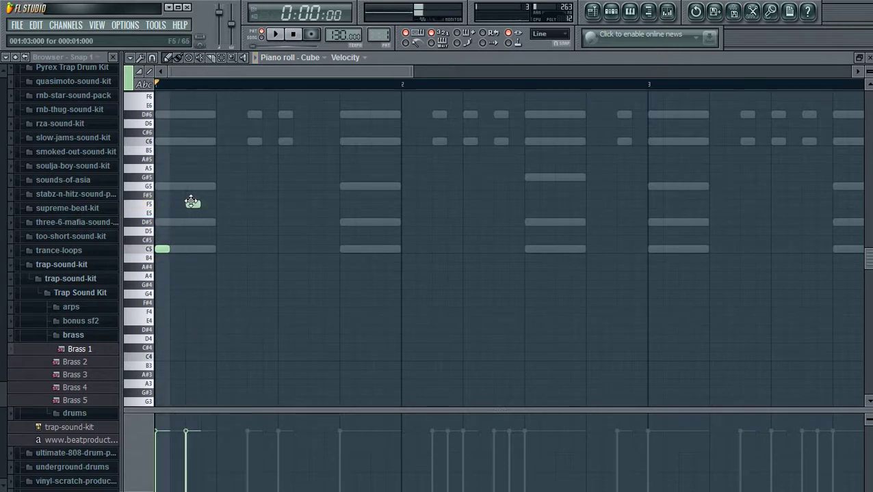
{"action": "key", "text": "space"}
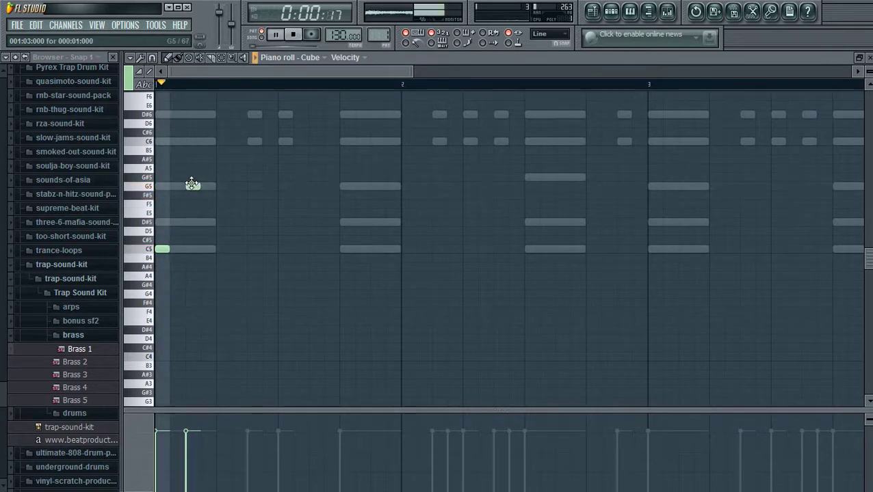
{"action": "key", "text": "space"}
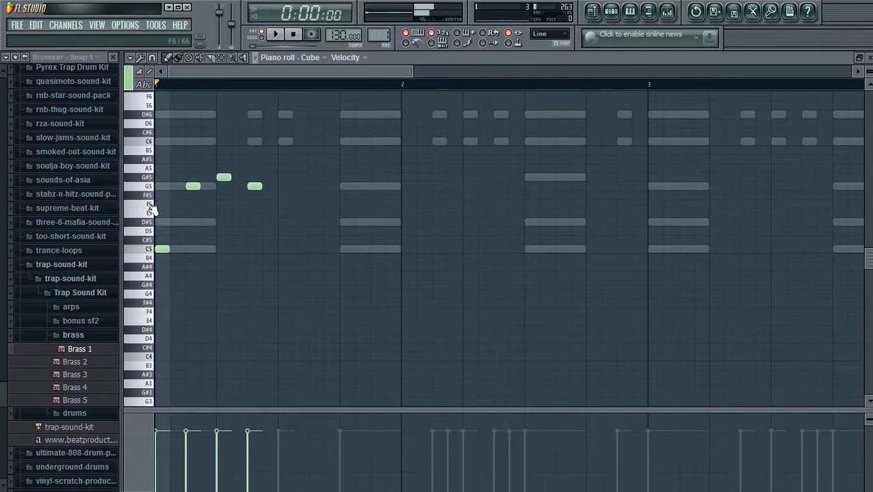
{"action": "key", "text": "space"}
{"action": "key", "text": "space"}
- Duplicate the four-note Cube phrase so the copy starts on step 9 of bar 1, and play the pattern
{"action": "left_click_drag", "start_coordinate": [261, 136], "coordinate": [167, 262]}
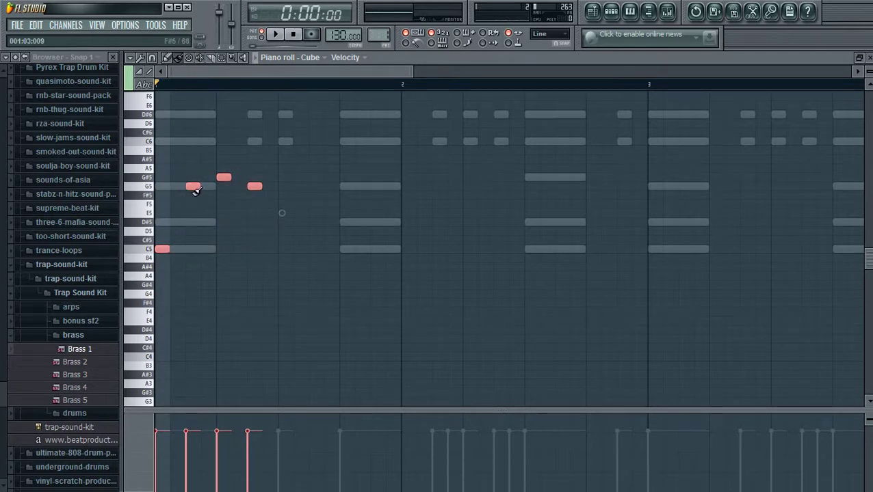
{"action": "left_click_drag", "start_coordinate": [192, 188], "coordinate": [301, 186]}
{"action": "key", "text": "space"}
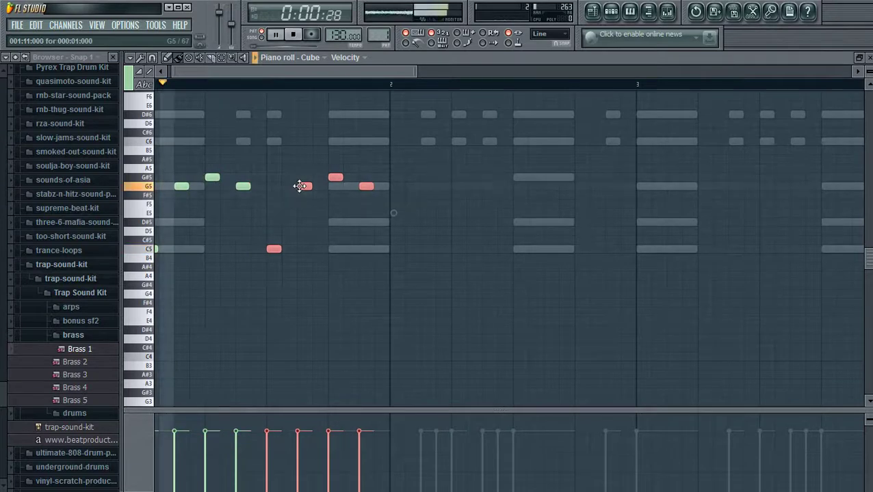
- Select all of the Cube notes in bar 1 and duplicate them into bar 2
{"action": "left_click", "coordinate": [224, 59]}
{"action": "left_click_drag", "start_coordinate": [413, 113], "coordinate": [158, 274]}
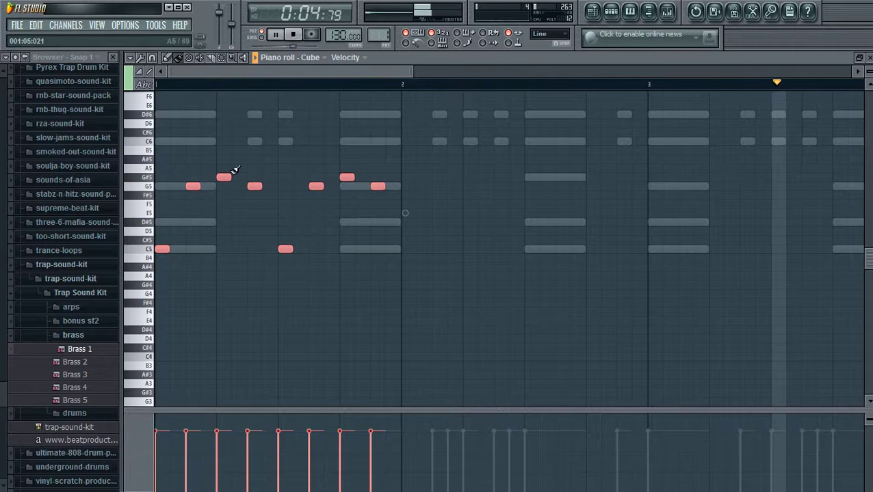
{"action": "left_click_drag", "start_coordinate": [224, 177], "coordinate": [467, 170]}
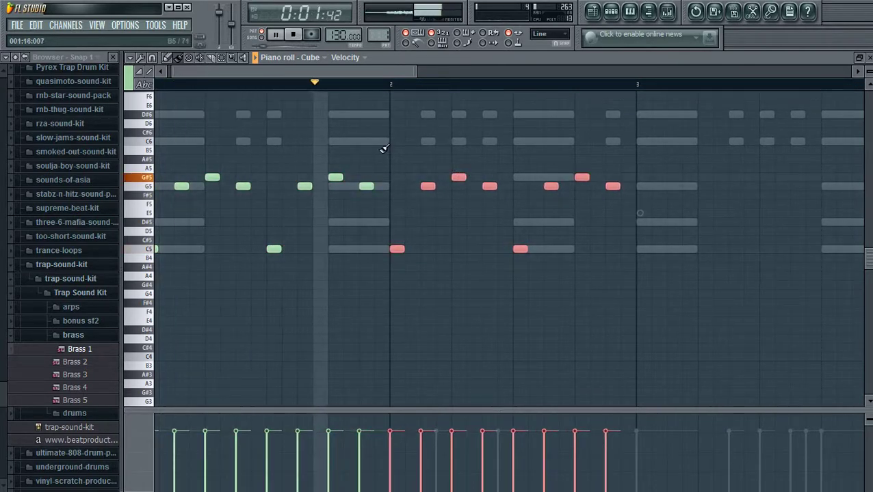
- Select the Cube notes of bars 1 and 2 and duplicate them to start at bar 3
{"action": "left_click", "coordinate": [226, 65]}
{"action": "left_click_drag", "start_coordinate": [633, 136], "coordinate": [167, 267]}
{"action": "left_click", "coordinate": [178, 60]}
{"action": "left_click_drag", "start_coordinate": [224, 176], "coordinate": [708, 172]}
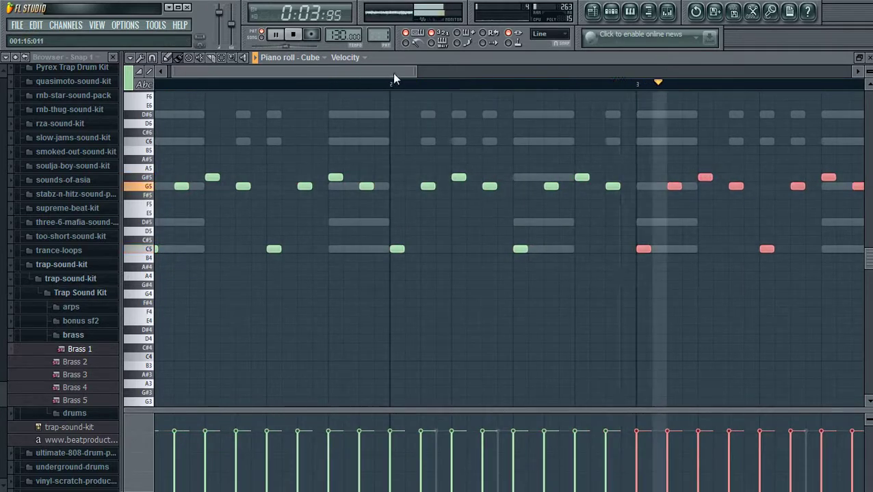
- Select all Cube notes across bars 1 to 4 and transpose them up one octave, so the C5 notes move to C6
{"action": "left_click_drag", "start_coordinate": [416, 71], "coordinate": [614, 74]}
{"action": "left_click", "coordinate": [221, 57]}
{"action": "left_click_drag", "start_coordinate": [682, 139], "coordinate": [224, 234]}
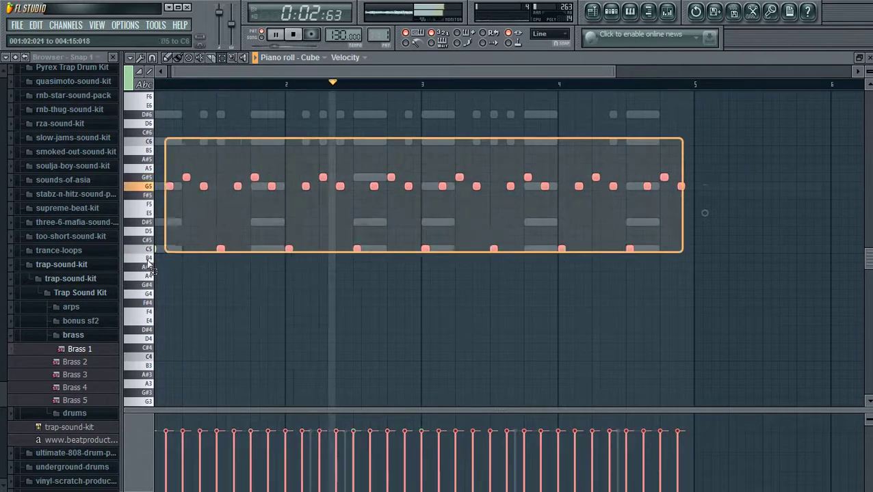
{"action": "left_click_drag", "start_coordinate": [166, 259], "coordinate": [152, 268]}
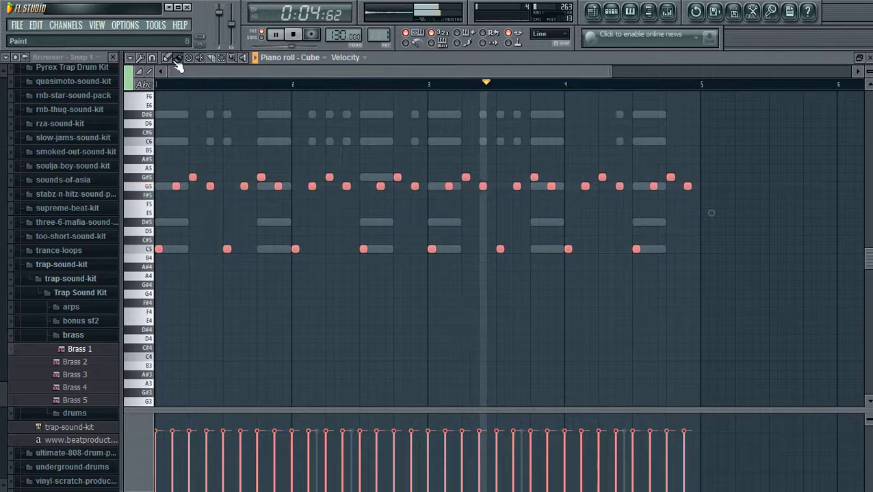
{"action": "left_click_drag", "start_coordinate": [175, 182], "coordinate": [167, 212]}
{"action": "key", "text": "space"}
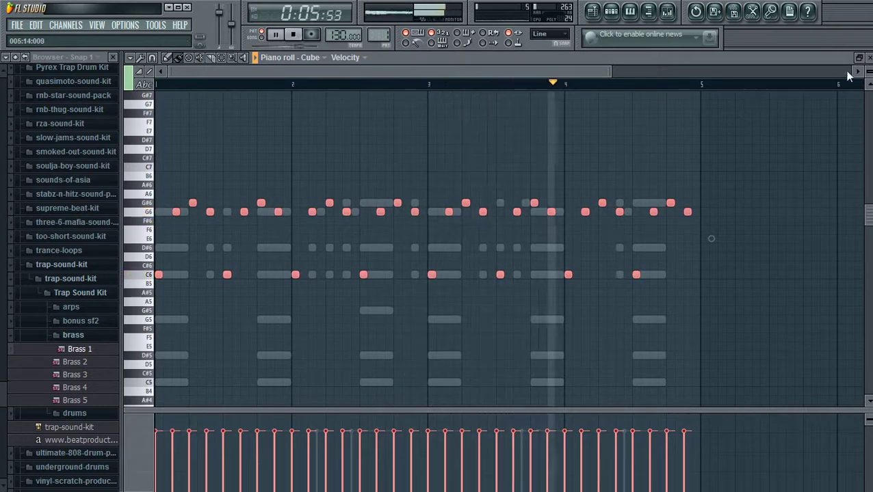
- Close the piano roll and lower the Cube channel's volume to 32%
{"action": "left_click", "coordinate": [869, 58]}
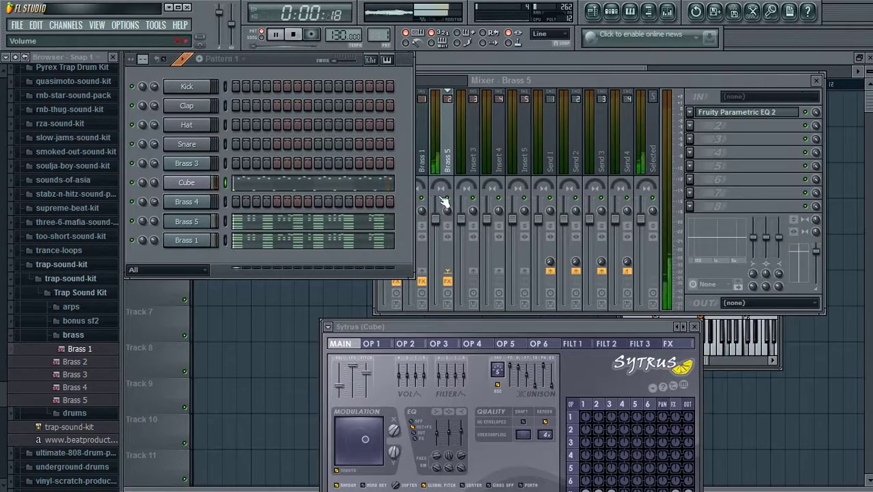
{"action": "left_click_drag", "start_coordinate": [154, 182], "coordinate": [153, 205]}
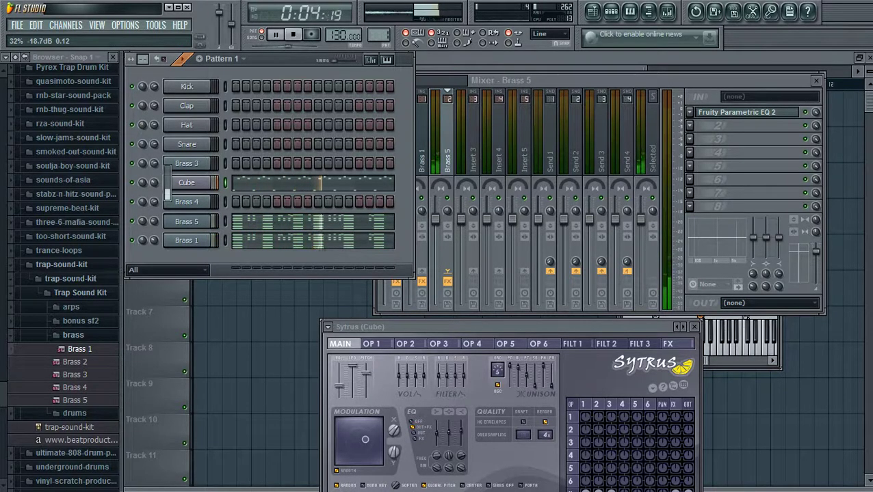
{"action": "right_click", "coordinate": [209, 163]}
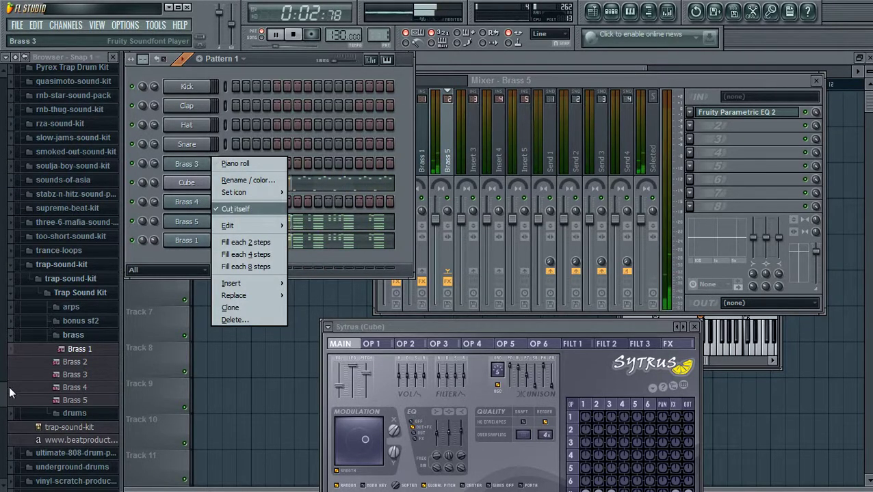
{"action": "left_click_drag", "start_coordinate": [4, 395], "coordinate": [2, 179]}
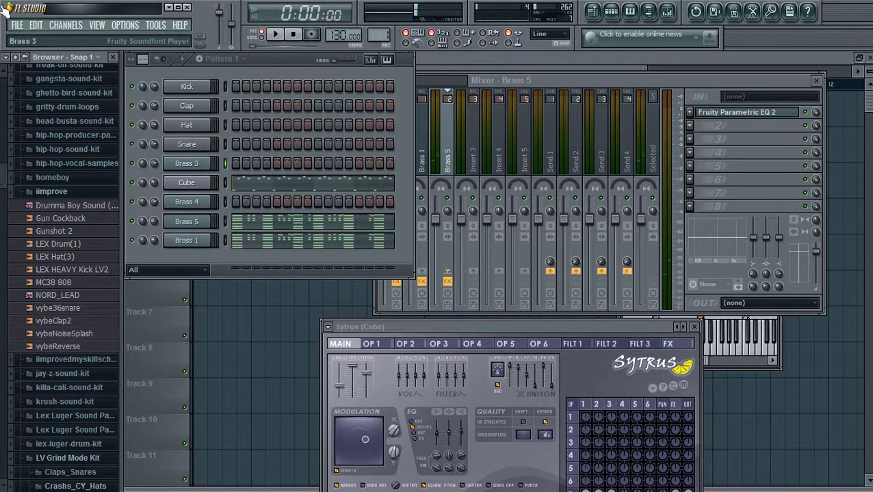
- Quit the program, choosing to save the changes, and name the project file "never" on the Desktop
{"action": "left_click", "coordinate": [187, 7]}
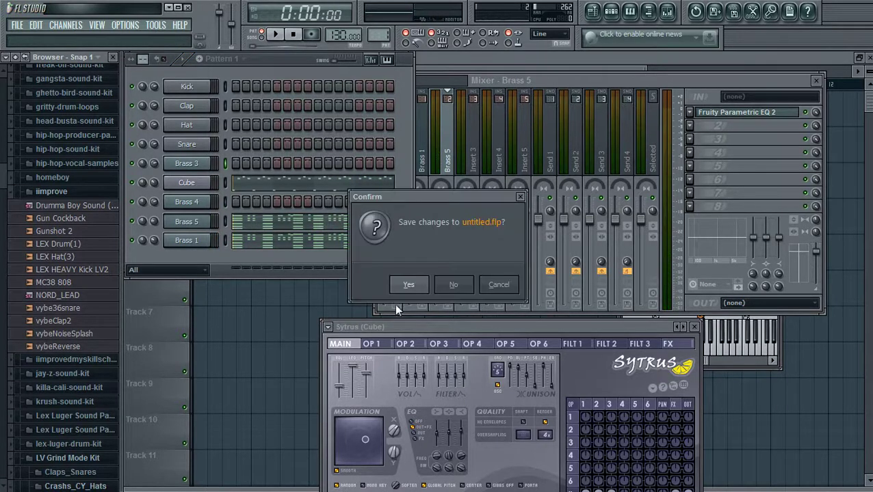
{"action": "left_click", "coordinate": [419, 285]}
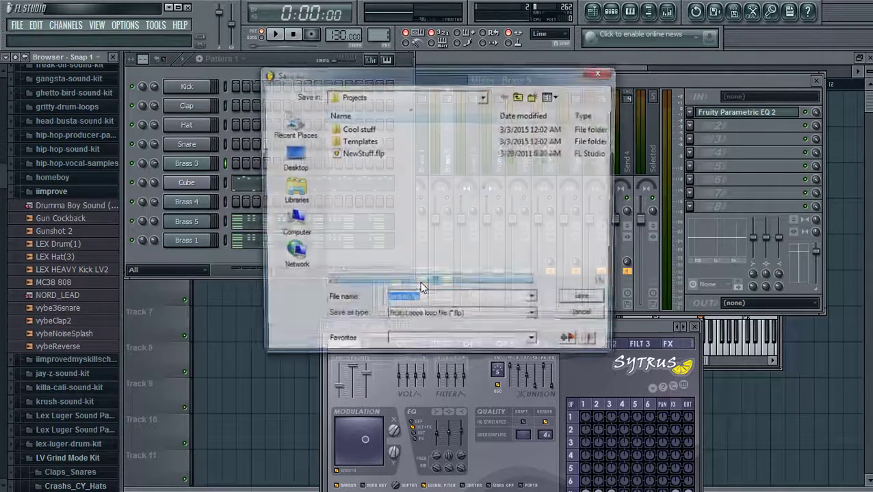
{"action": "left_click", "coordinate": [309, 169]}
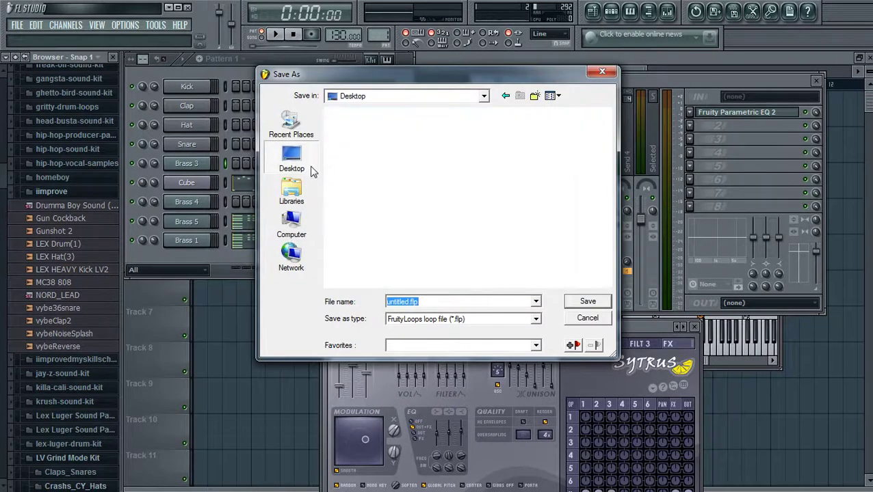
{"action": "type", "text": "never"}
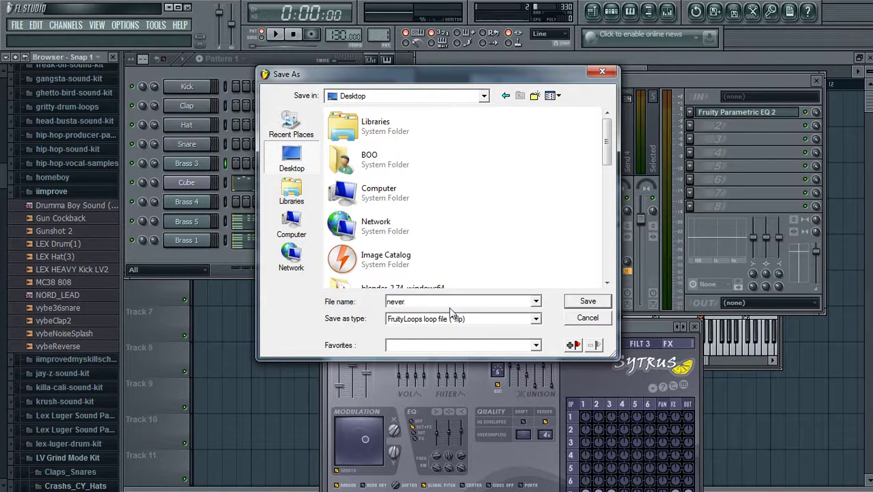